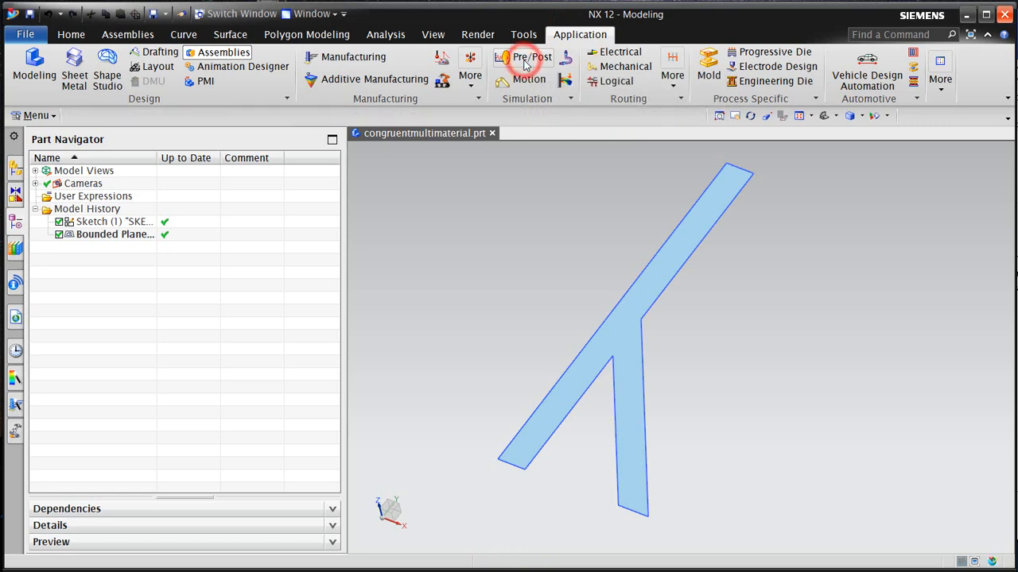
Step: Create a new FEM and simulation with an idealized part, using NX Nastran Structural and an SOL 101 Linear Statics - Global Constraints solution
{"action": "right_click", "coordinate": [127, 181]}
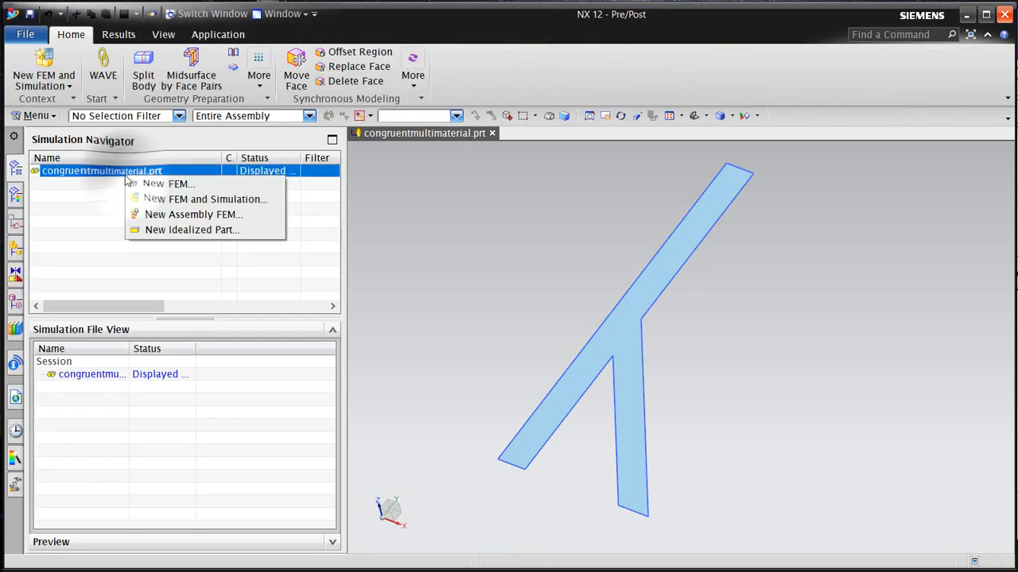
{"action": "left_click", "coordinate": [155, 197]}
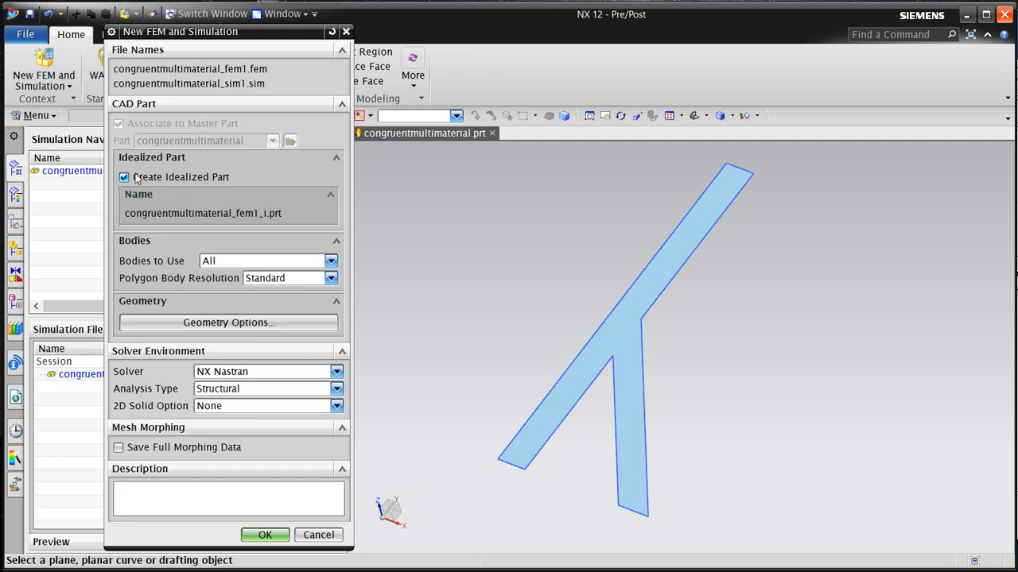
{"action": "left_click", "coordinate": [265, 536]}
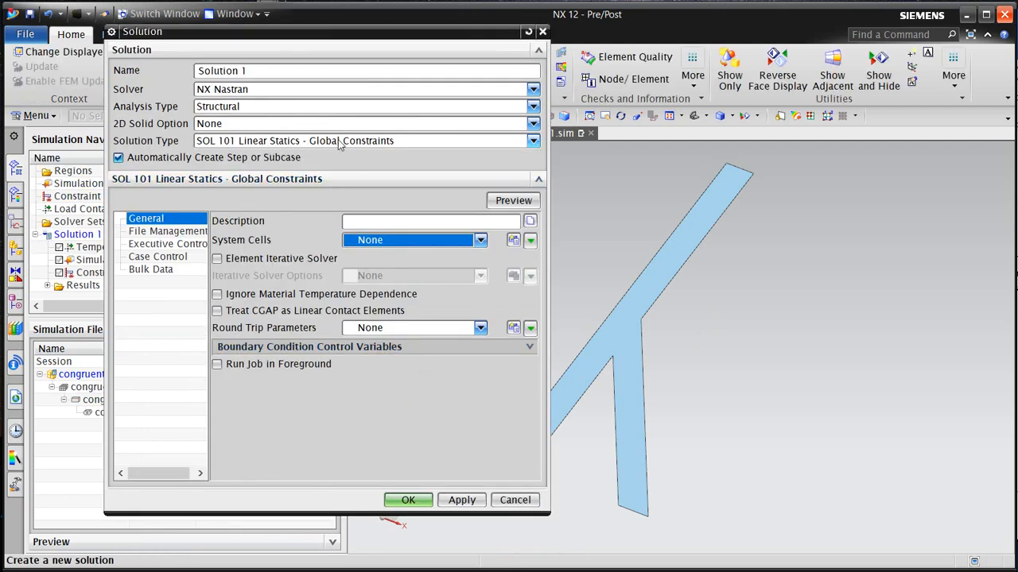
{"action": "middle_click", "coordinate": [345, 368]}
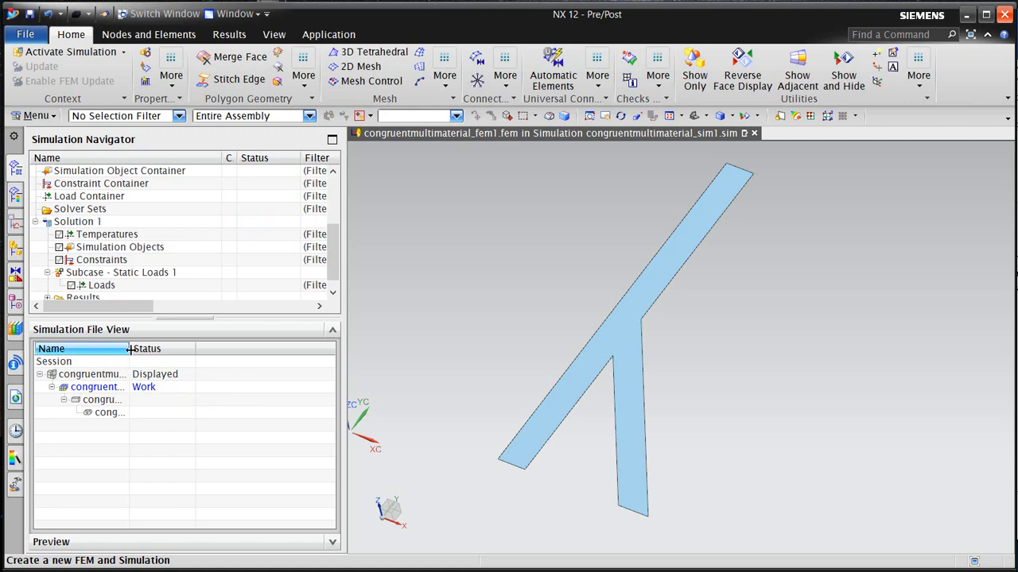
Step: Widen the file names column and make the idealized part congruentmultimaterial_fem1_i the displayed part
{"action": "left_click_drag", "start_coordinate": [130, 348], "coordinate": [251, 362]}
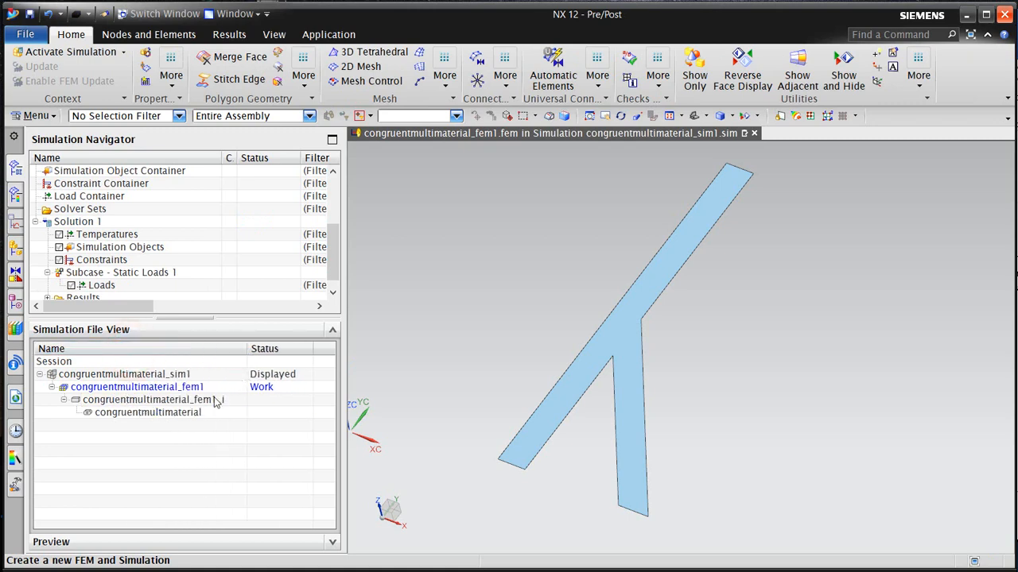
{"action": "right_click", "coordinate": [186, 400]}
{"action": "left_click", "coordinate": [230, 407]}
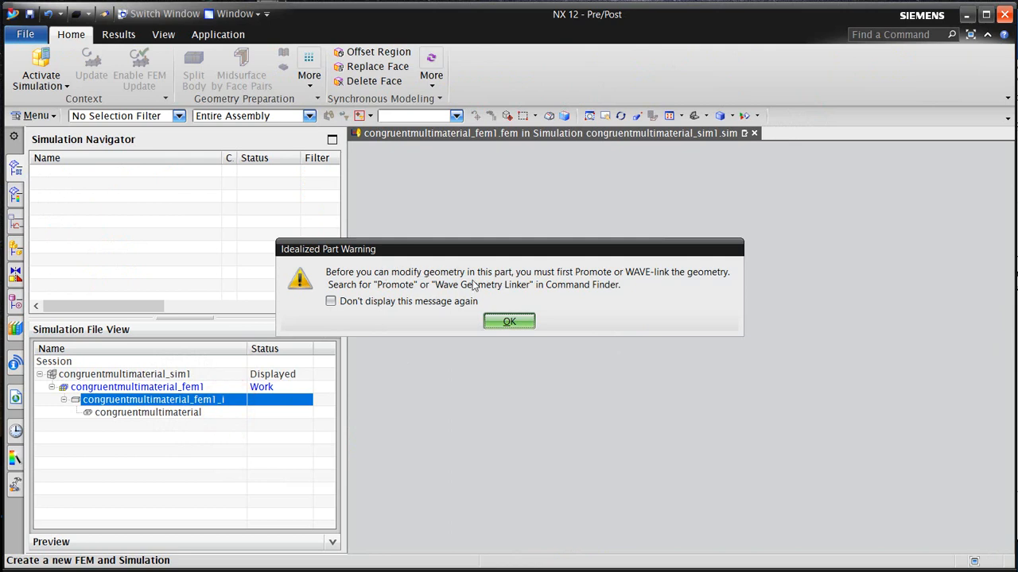
{"action": "left_click", "coordinate": [509, 322]}
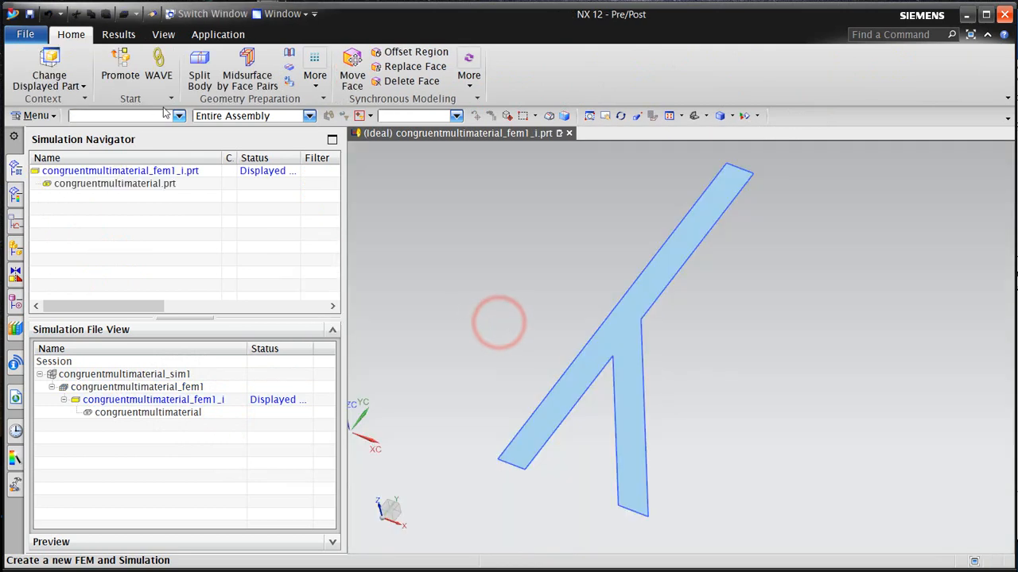
Step: Promote the Y-shaped sheet body into the idealized part
{"action": "left_click", "coordinate": [121, 70]}
{"action": "left_click", "coordinate": [593, 342]}
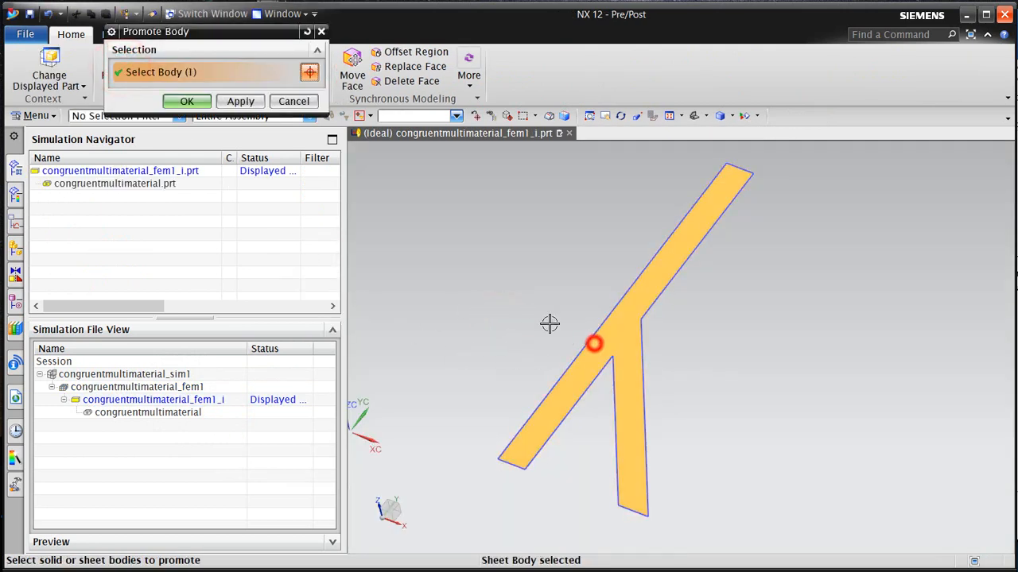
{"action": "left_click", "coordinate": [187, 102]}
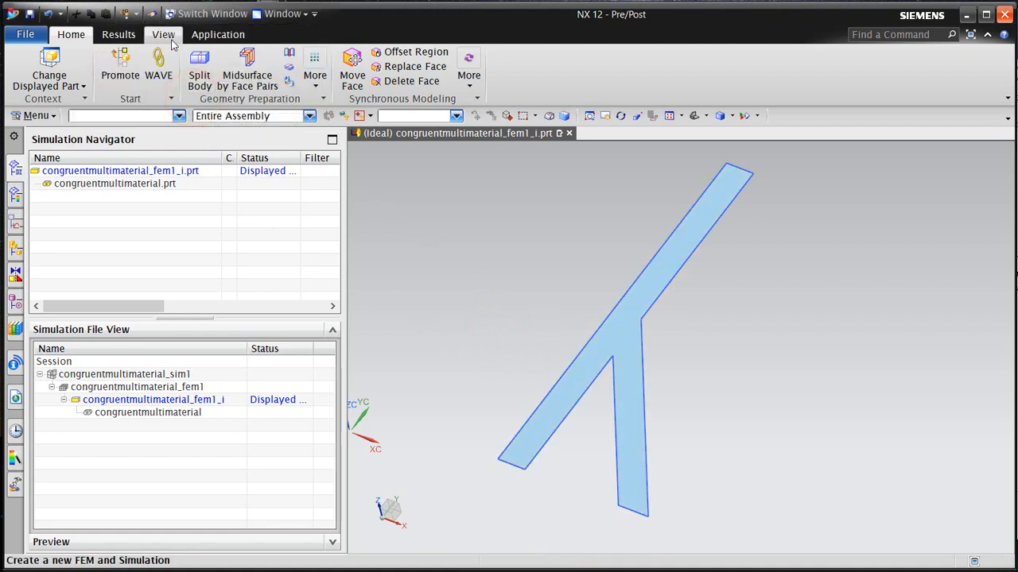
Step: Switch to the Modeling application and draw a line crossing both lower legs of the Y-shaped sheet
{"action": "left_click", "coordinate": [217, 36]}
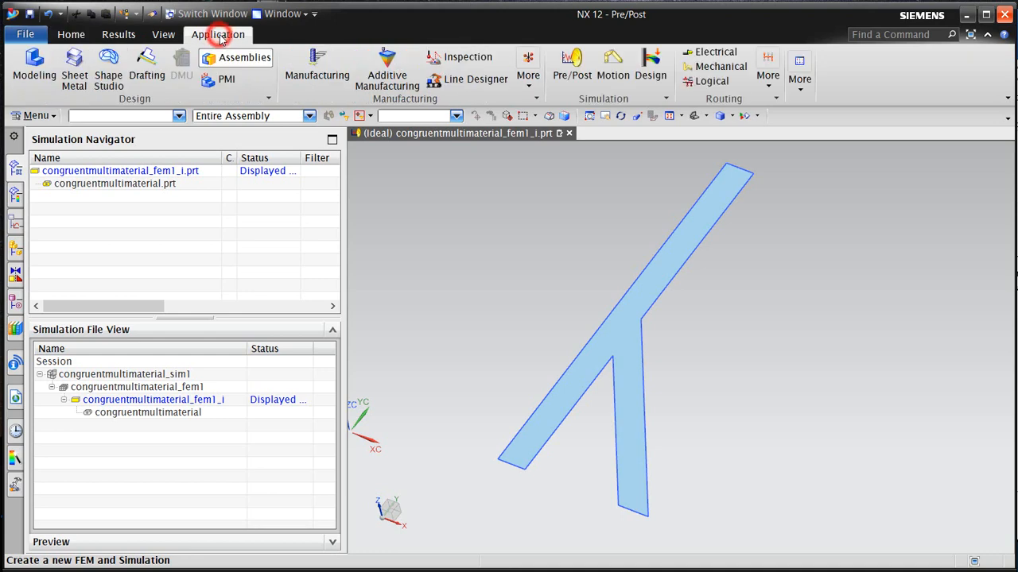
{"action": "left_click", "coordinate": [34, 66]}
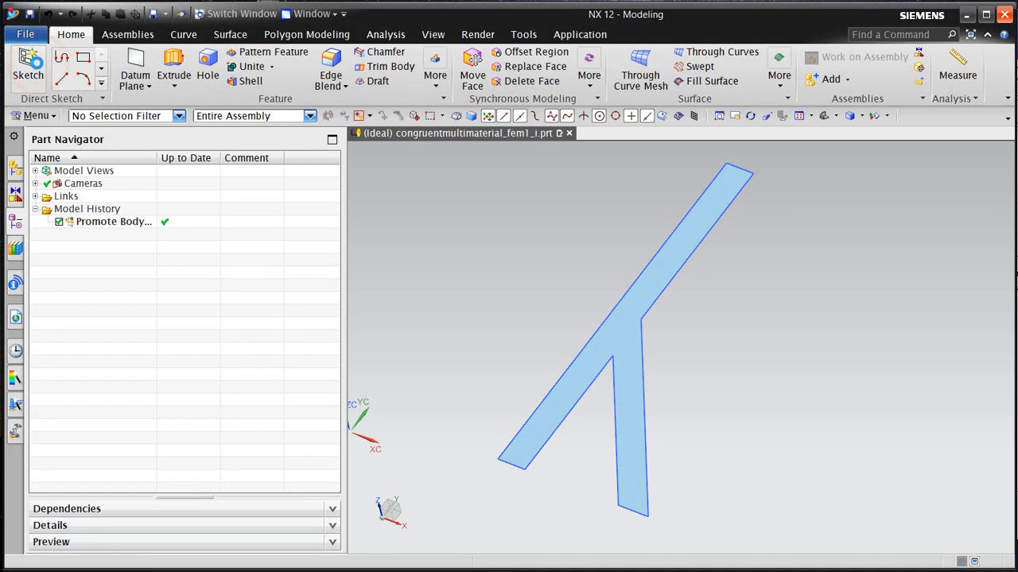
{"action": "left_click", "coordinate": [40, 116]}
{"action": "left_click", "coordinate": [49, 179]}
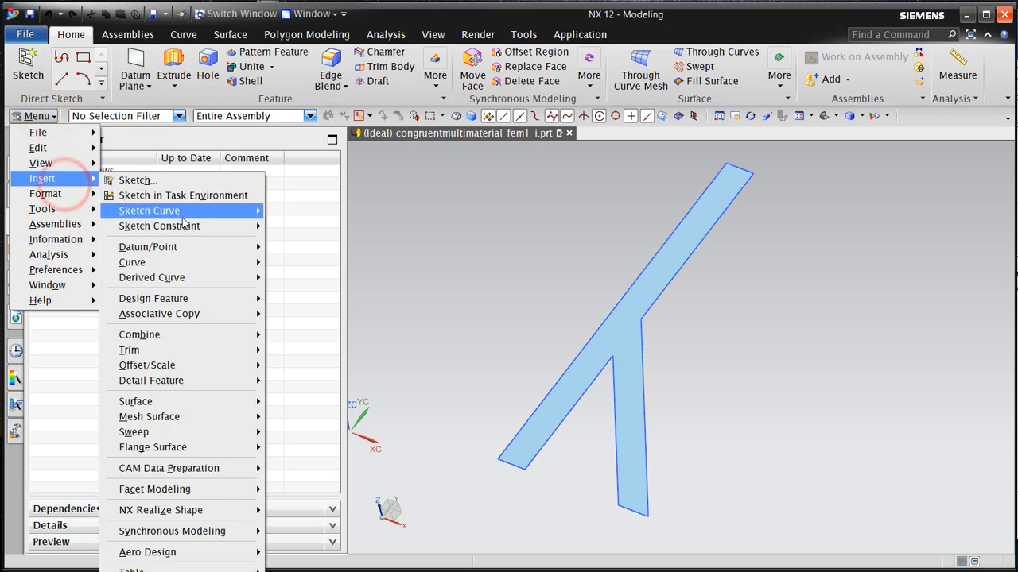
{"action": "left_click", "coordinate": [198, 262]}
{"action": "left_click", "coordinate": [282, 265]}
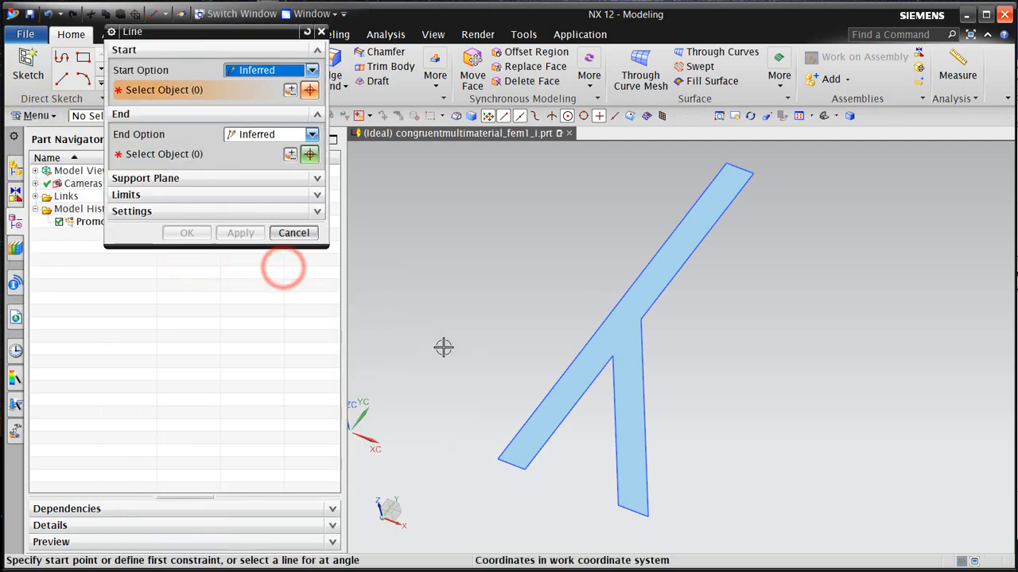
{"action": "left_click", "coordinate": [529, 364]}
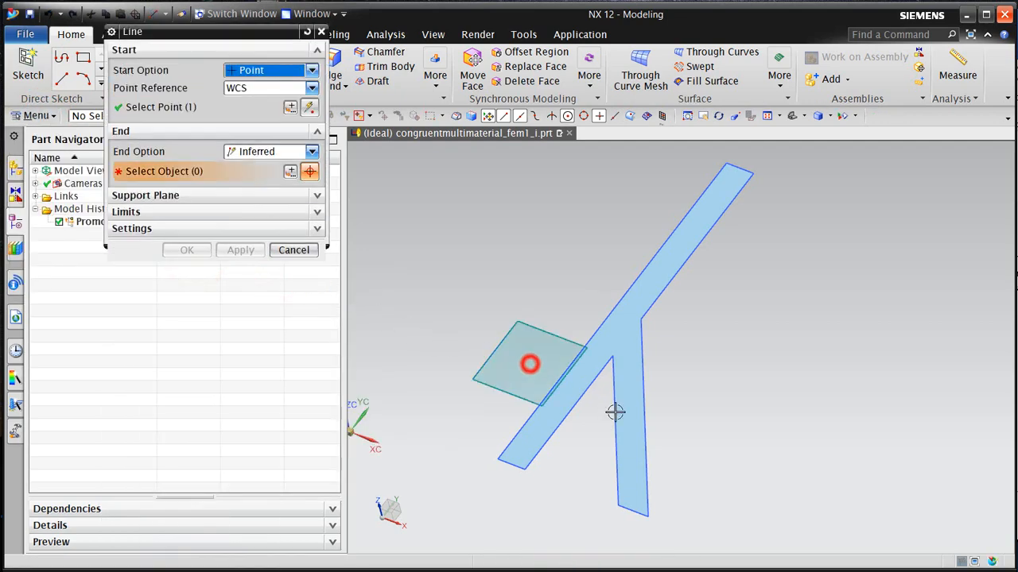
{"action": "left_click", "coordinate": [689, 441]}
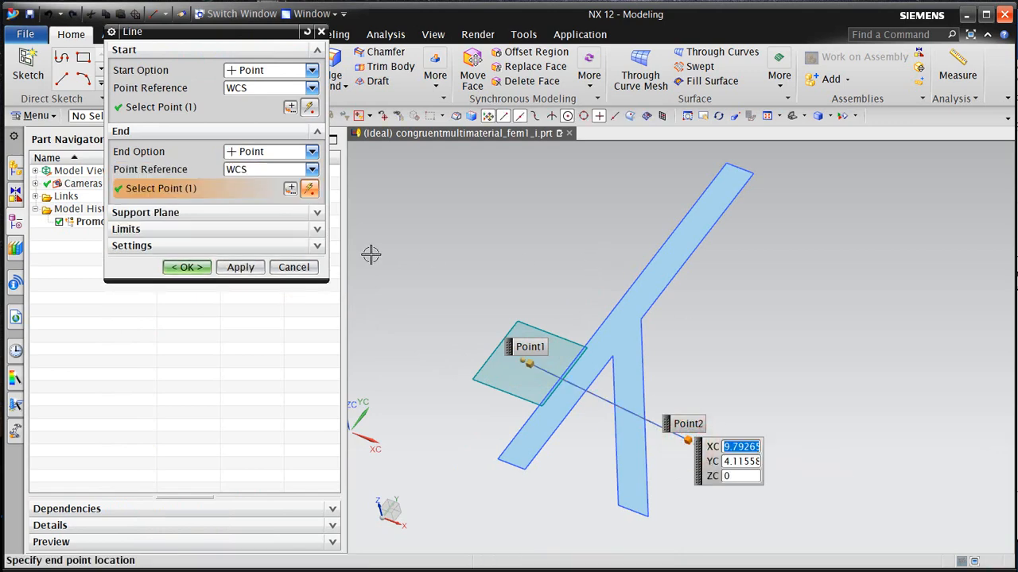
{"action": "left_click", "coordinate": [247, 267]}
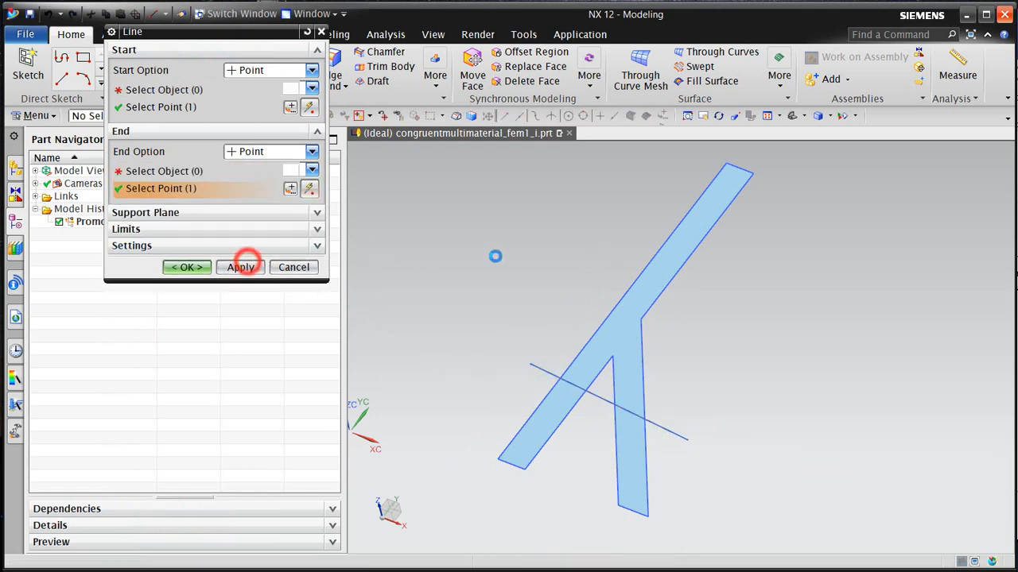
Step: Draw a second line about 5.3 in long across the upper arm of the sheet, parallel to the X direction
{"action": "left_click", "coordinate": [587, 254]}
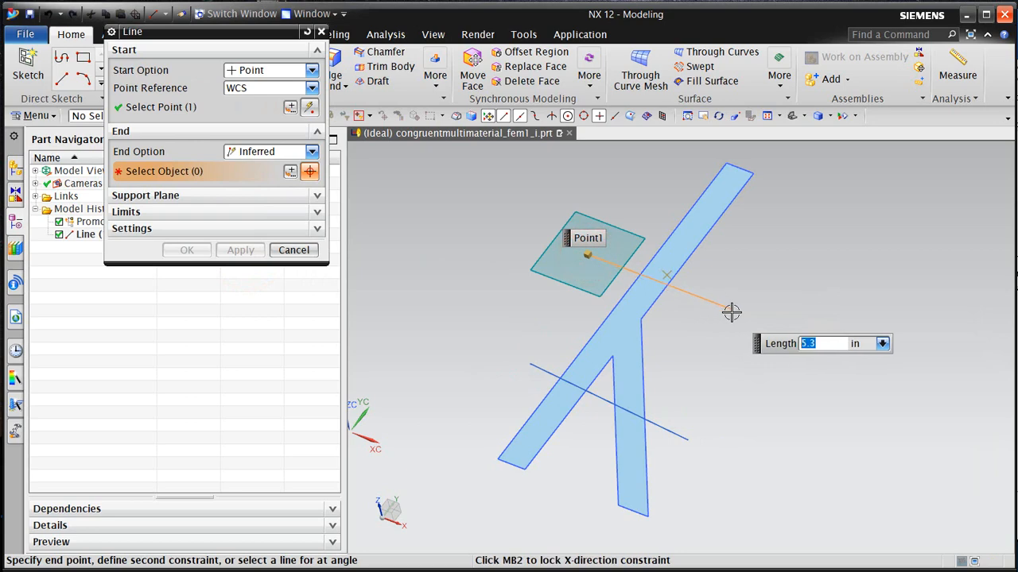
{"action": "left_click", "coordinate": [733, 312]}
{"action": "left_click", "coordinate": [192, 227]}
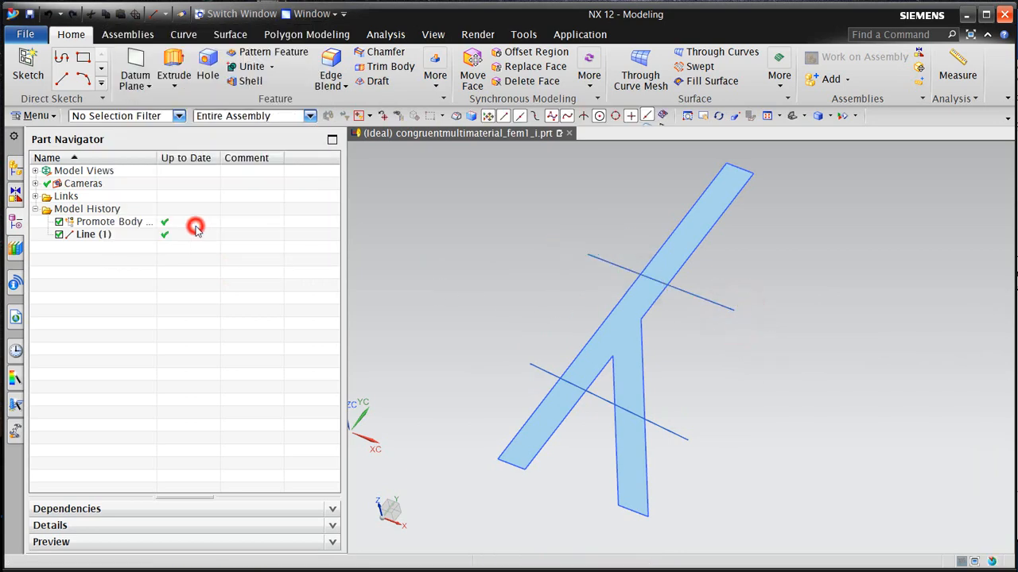
Step: Start the Divide Face command with the promoted sheet's face as the face to divide, keeping Object as the tool option
{"action": "left_click", "coordinate": [433, 77]}
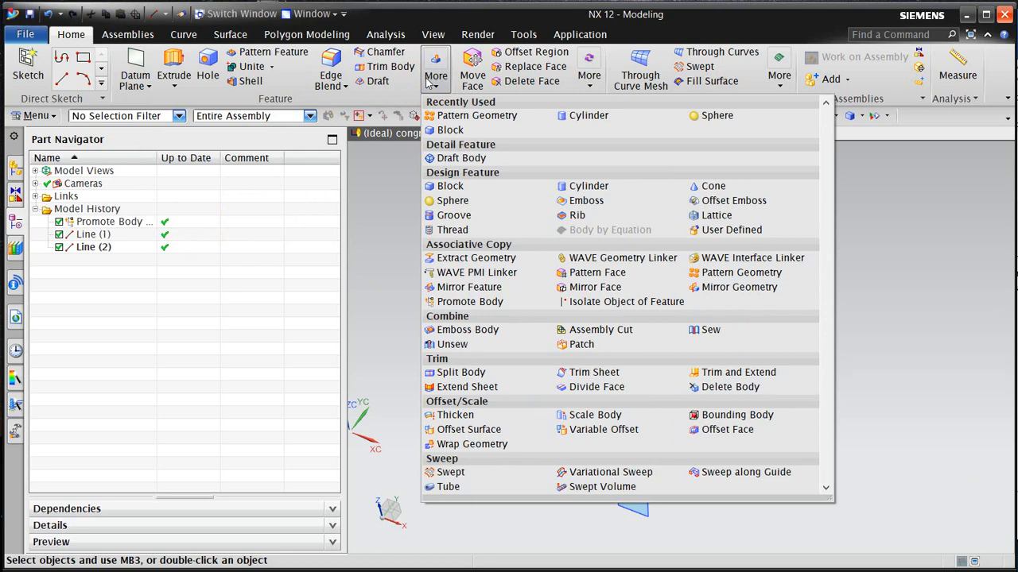
{"action": "left_click", "coordinate": [590, 387]}
{"action": "left_click", "coordinate": [614, 342]}
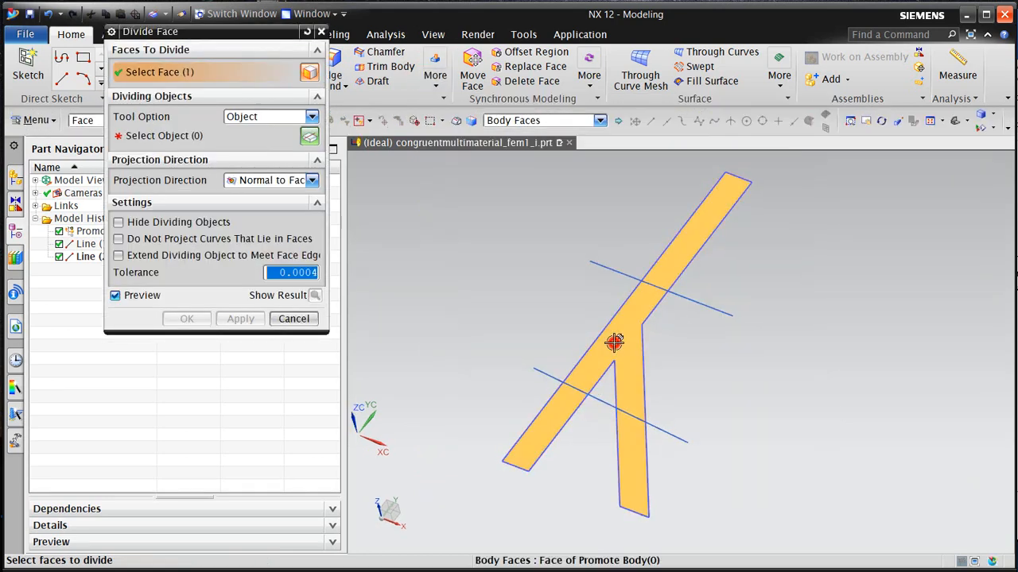
{"action": "left_click", "coordinate": [176, 135]}
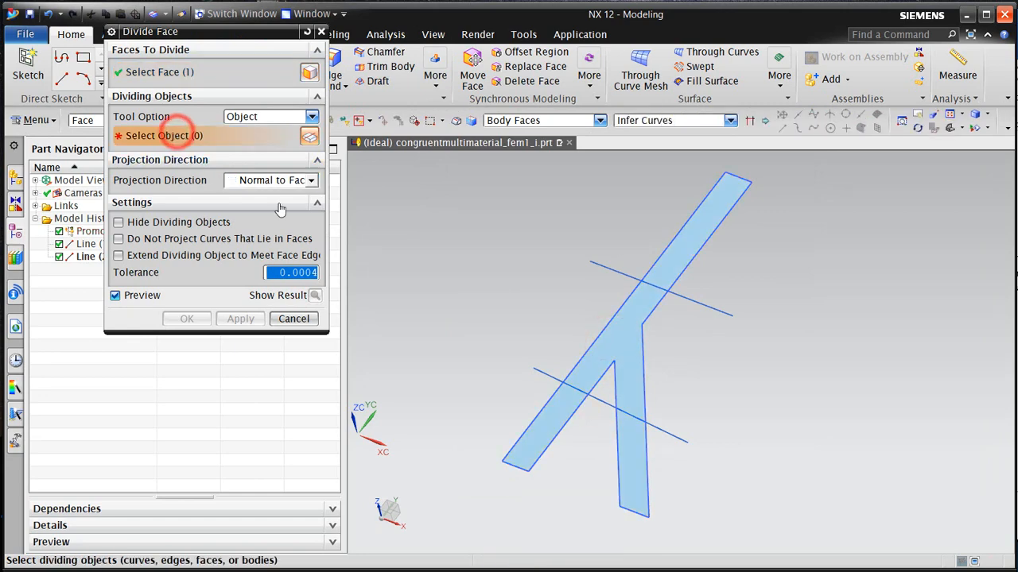
{"action": "left_click", "coordinate": [607, 267]}
{"action": "left_click", "coordinate": [283, 118]}
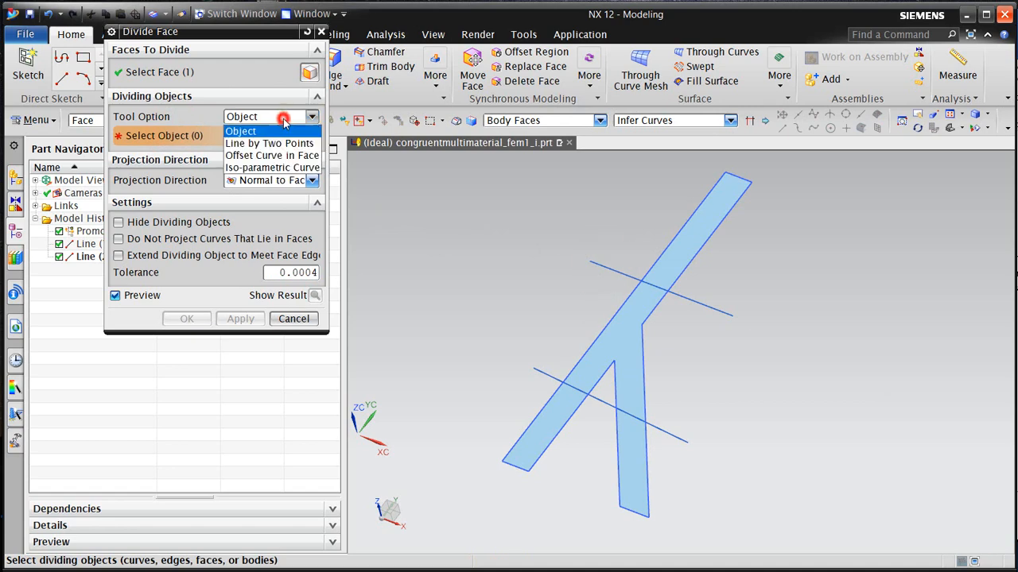
{"action": "left_click", "coordinate": [283, 118]}
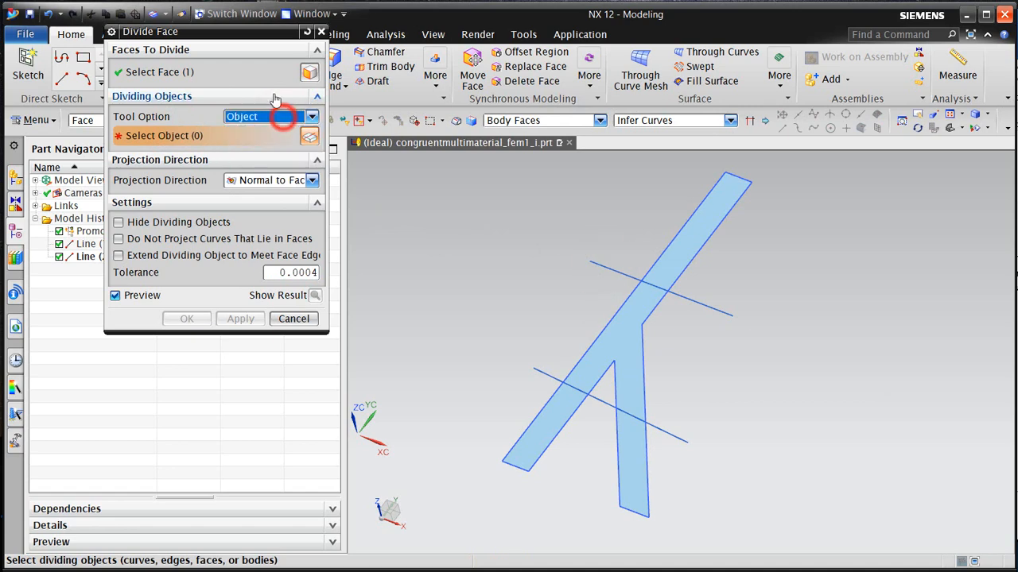
{"action": "left_click_drag", "start_coordinate": [254, 32], "coordinate": [241, 185]}
Step: Restrict the selection to curves and pick both drawn lines as the dividing objects
{"action": "left_click", "coordinate": [150, 120]}
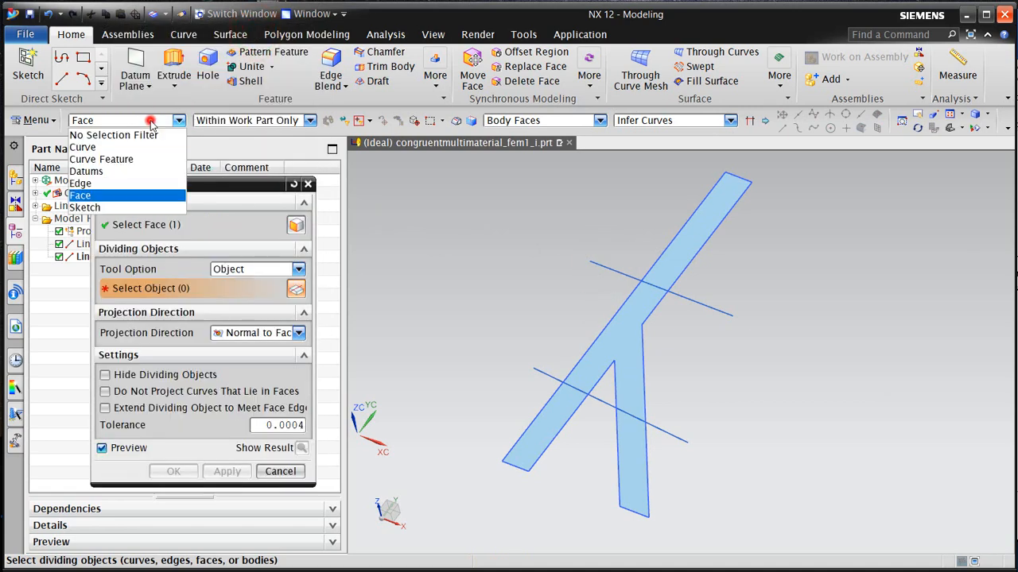
{"action": "left_click", "coordinate": [111, 148]}
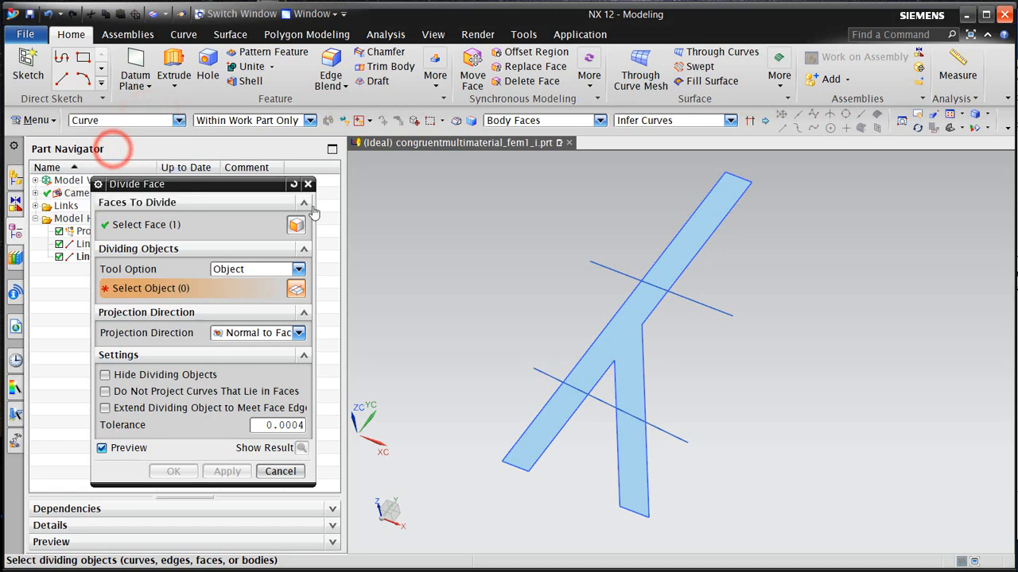
{"action": "left_click", "coordinate": [626, 273]}
{"action": "left_click", "coordinate": [547, 372]}
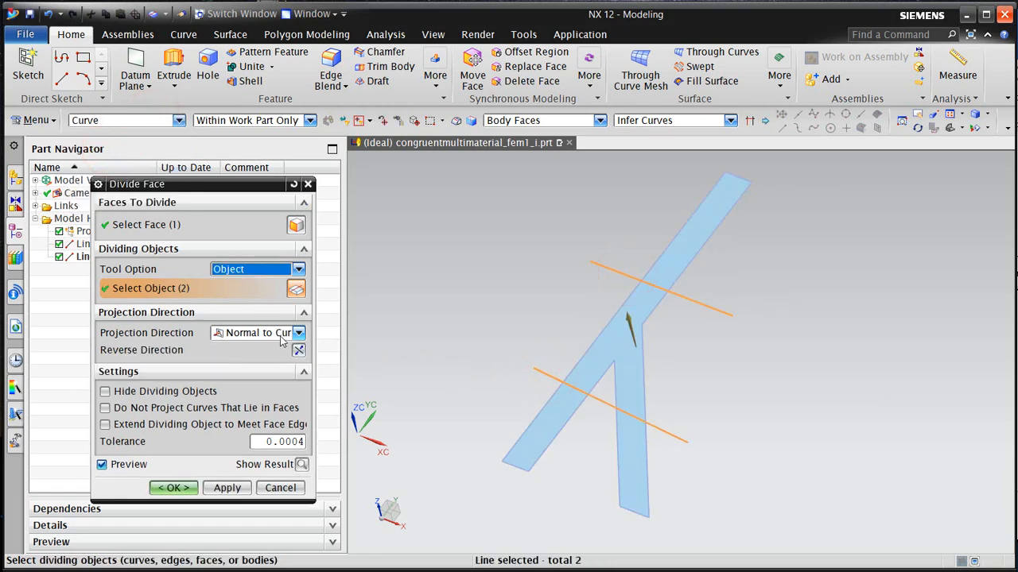
Step: Divide the face with projection normal to face, hiding the dividing objects and extending them to meet the face edges
{"action": "left_click", "coordinate": [277, 335]}
{"action": "left_click", "coordinate": [274, 345]}
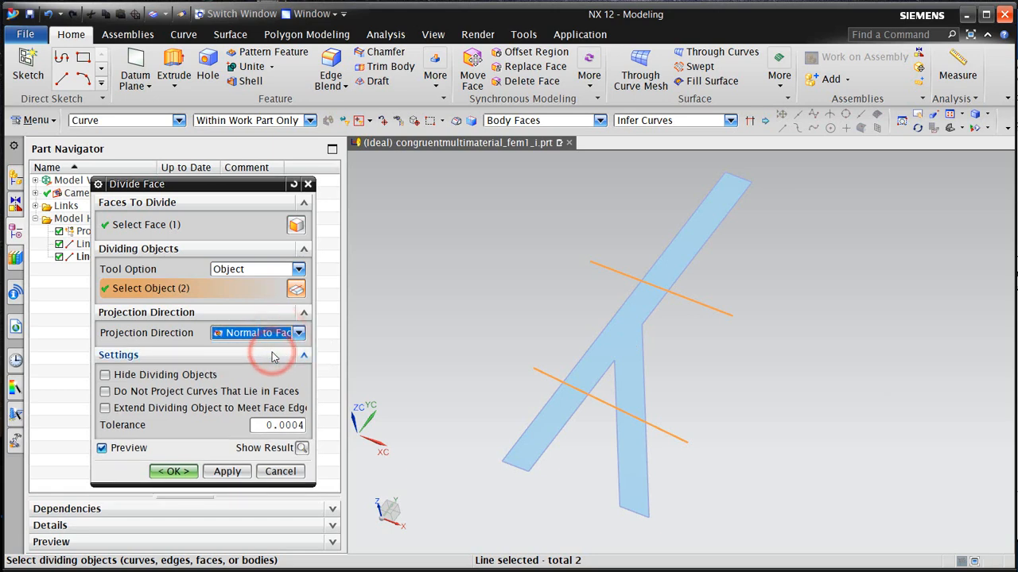
{"action": "left_click", "coordinate": [132, 379]}
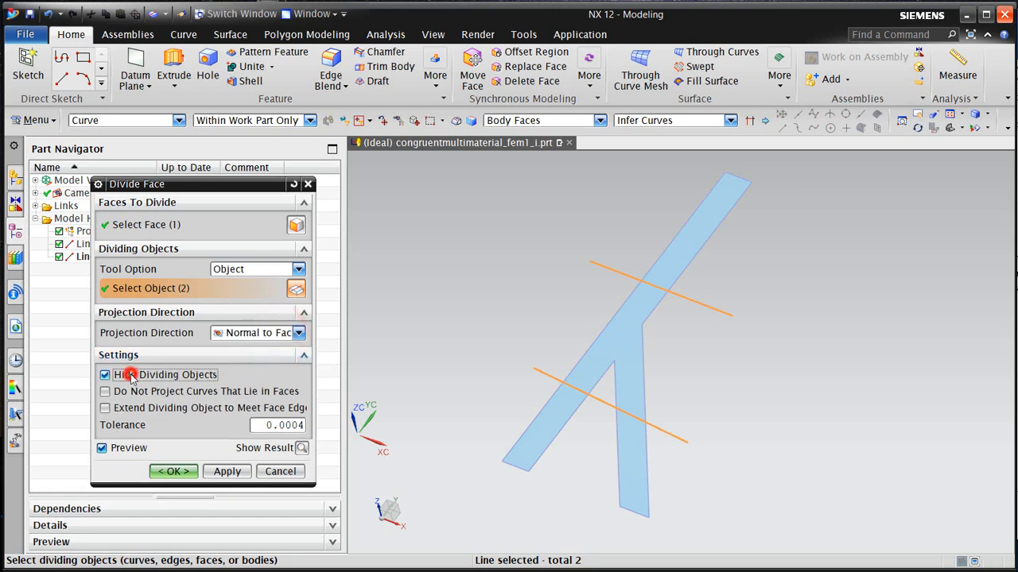
{"action": "left_click", "coordinate": [171, 411]}
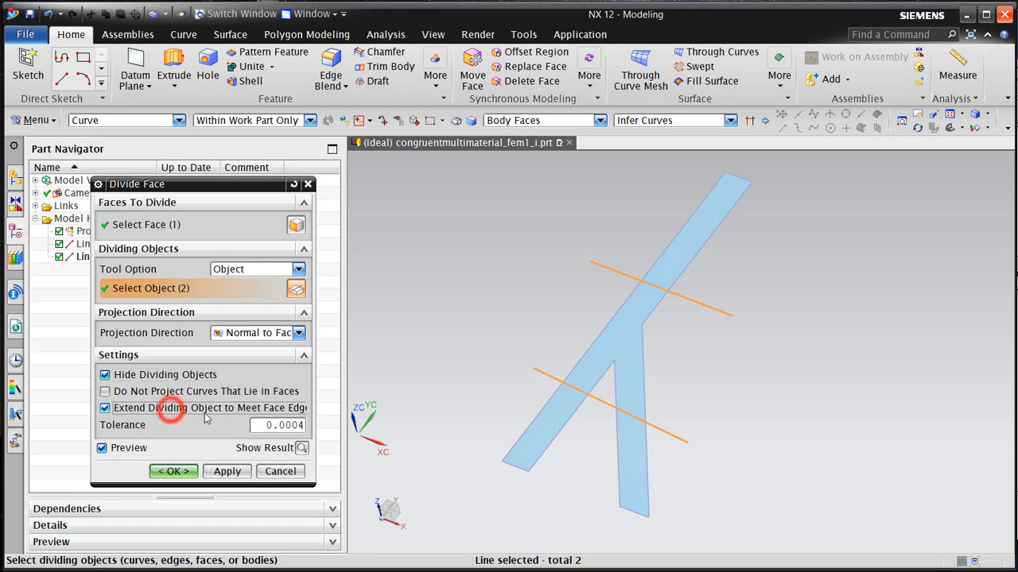
{"action": "left_click", "coordinate": [174, 472]}
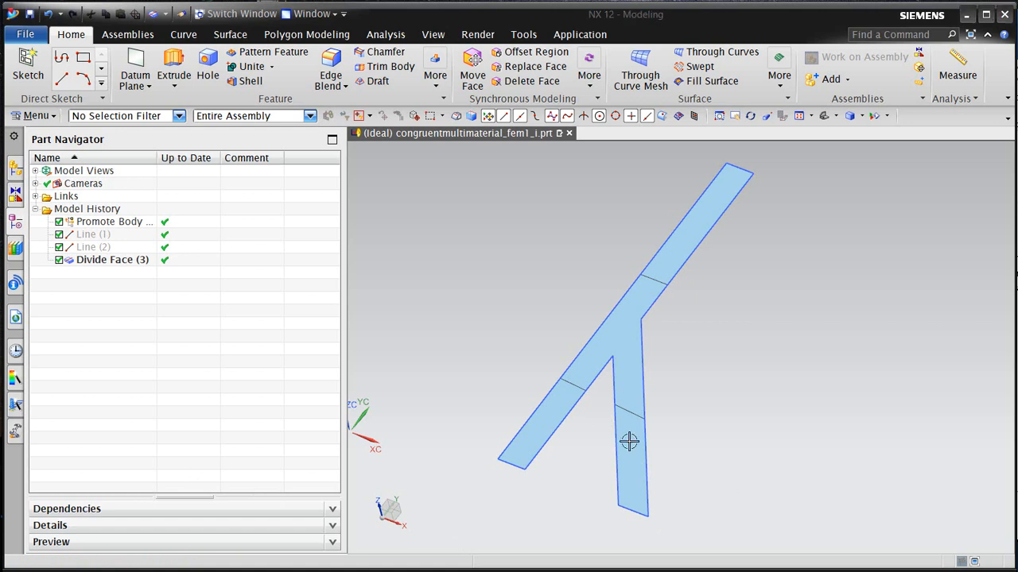
Step: Inspect the divided regions with the selection filter set to Face, and the whole sheet with it set to Sheet Body
{"action": "left_click", "coordinate": [135, 117]}
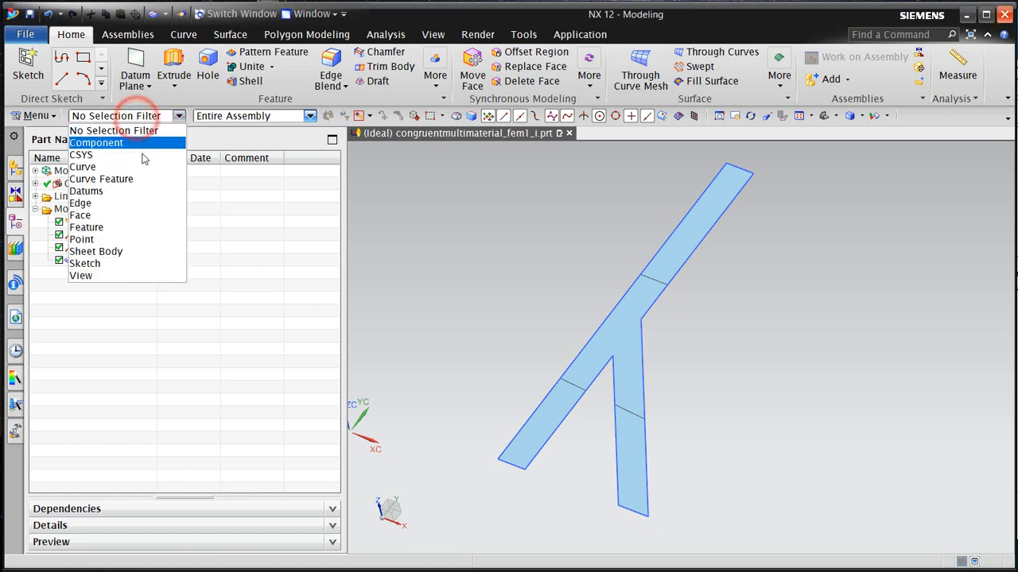
{"action": "left_click", "coordinate": [133, 213]}
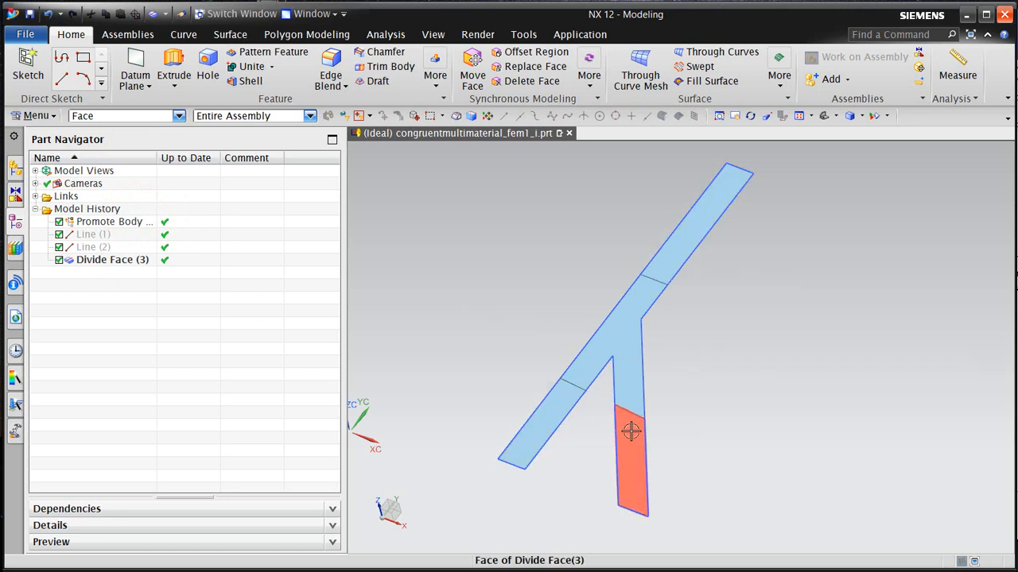
{"action": "left_click", "coordinate": [178, 116]}
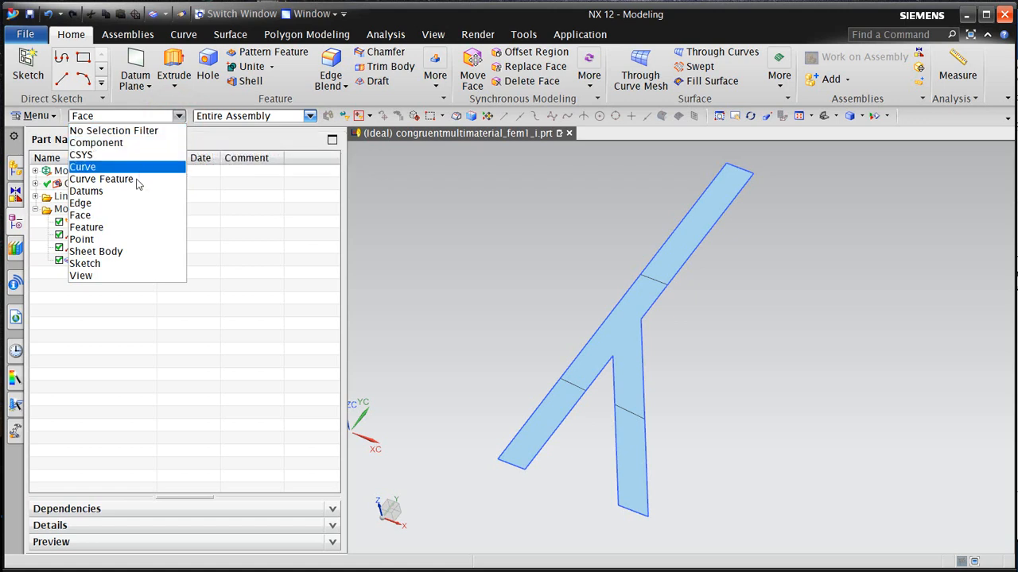
{"action": "left_click", "coordinate": [134, 252]}
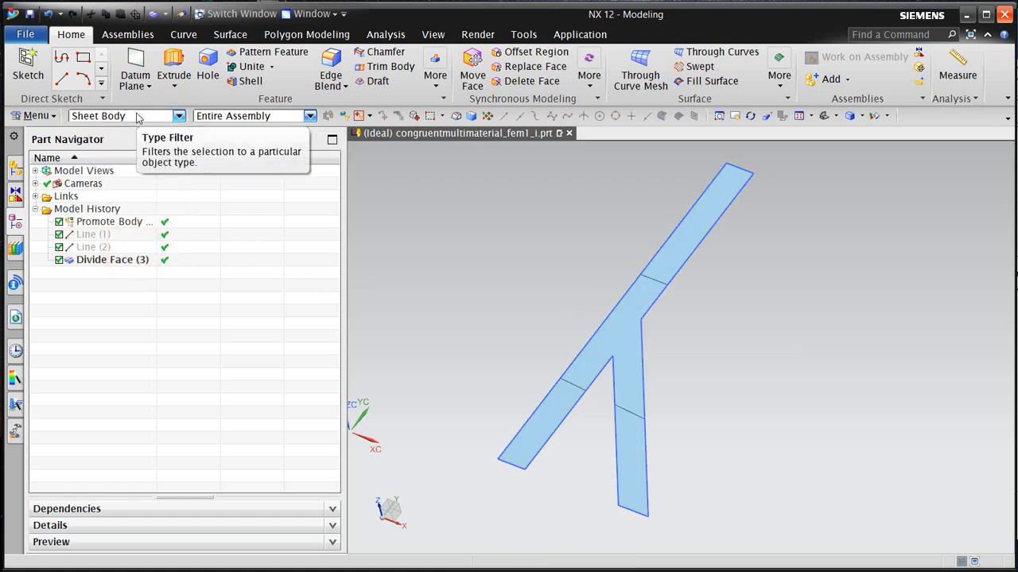
Step: Return to Pre/Post, make the FEM file the displayed part, close the update log and locate the sheet's polygon body in the polygon geometry
{"action": "left_click", "coordinate": [567, 36]}
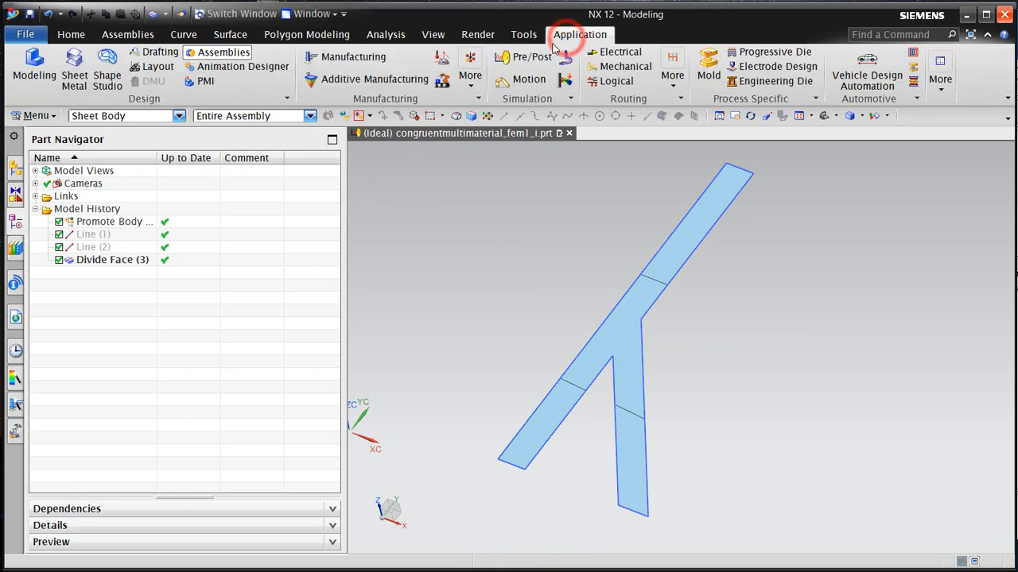
{"action": "left_click", "coordinate": [528, 57]}
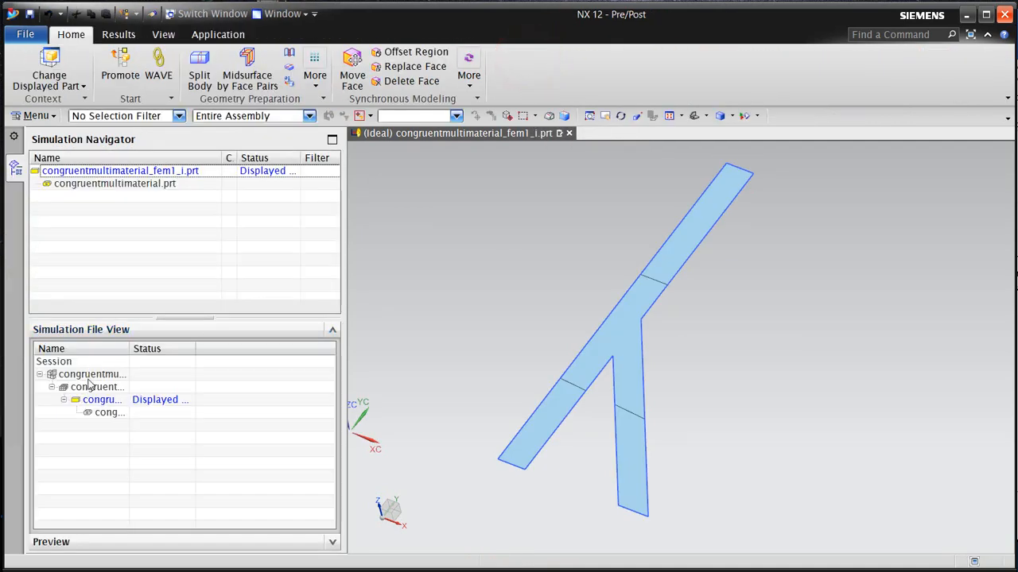
{"action": "double_click", "coordinate": [92, 387]}
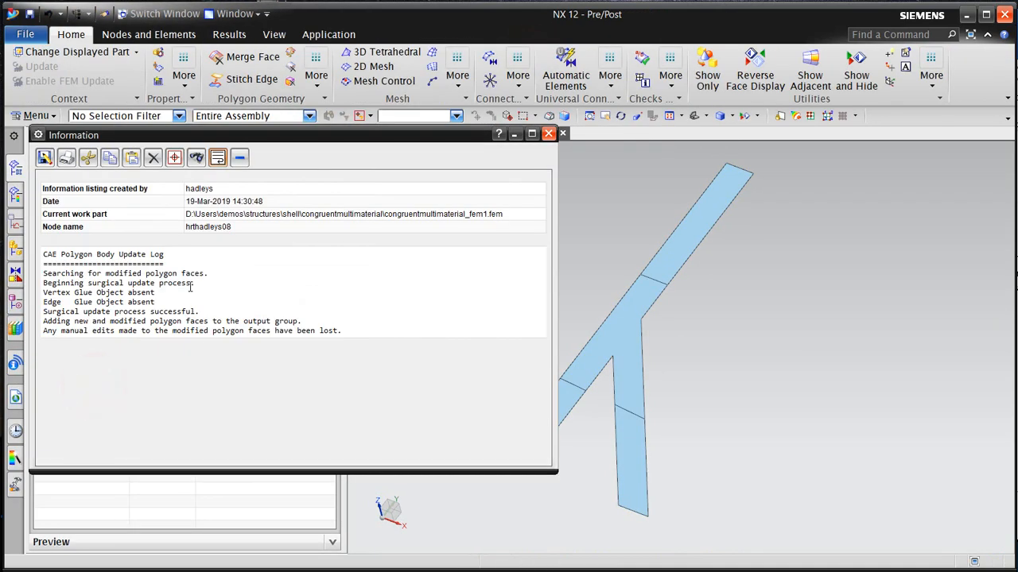
{"action": "left_click", "coordinate": [548, 135]}
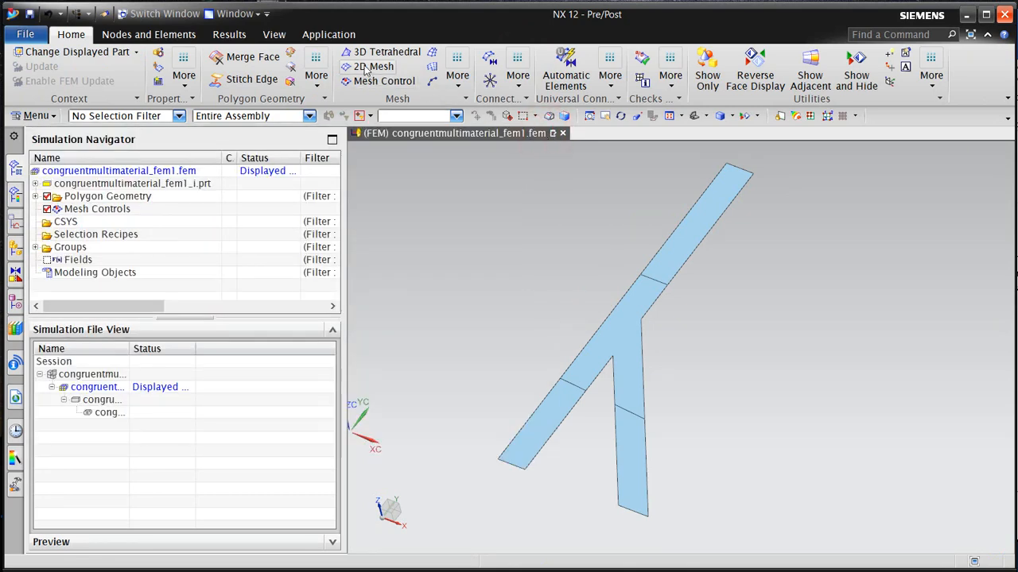
{"action": "left_click", "coordinate": [35, 197]}
{"action": "left_click", "coordinate": [101, 210]}
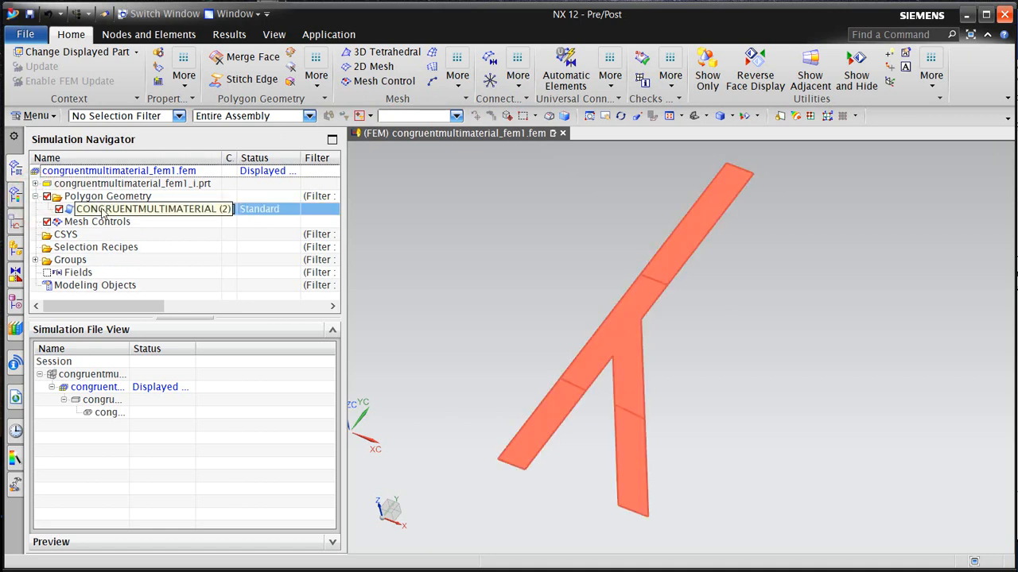
Step: Start a 2D mesh, discard the central face selection, and pick the whole sheet using the Polygon Body selection filter
{"action": "left_click", "coordinate": [372, 67]}
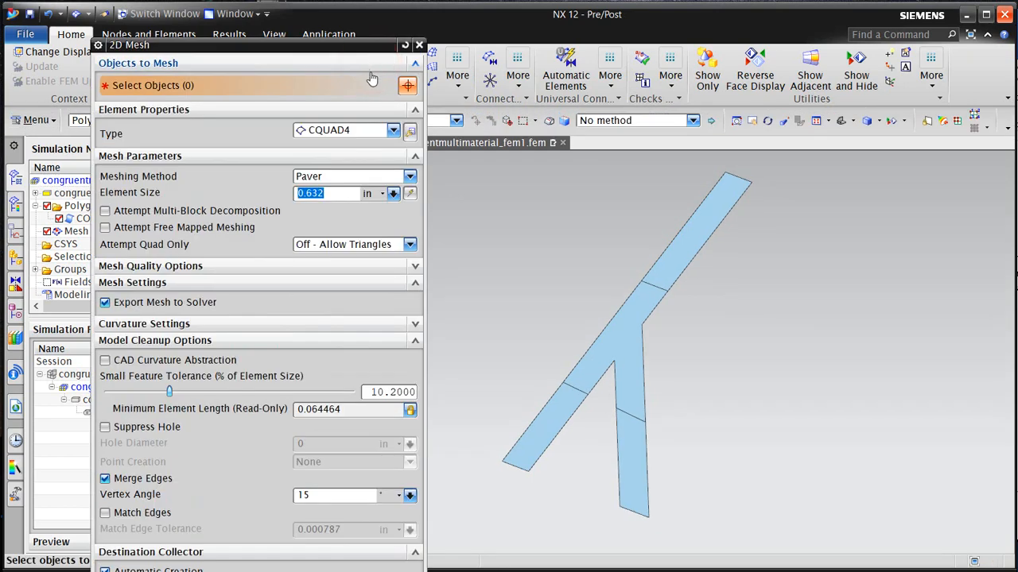
{"action": "left_click", "coordinate": [633, 305]}
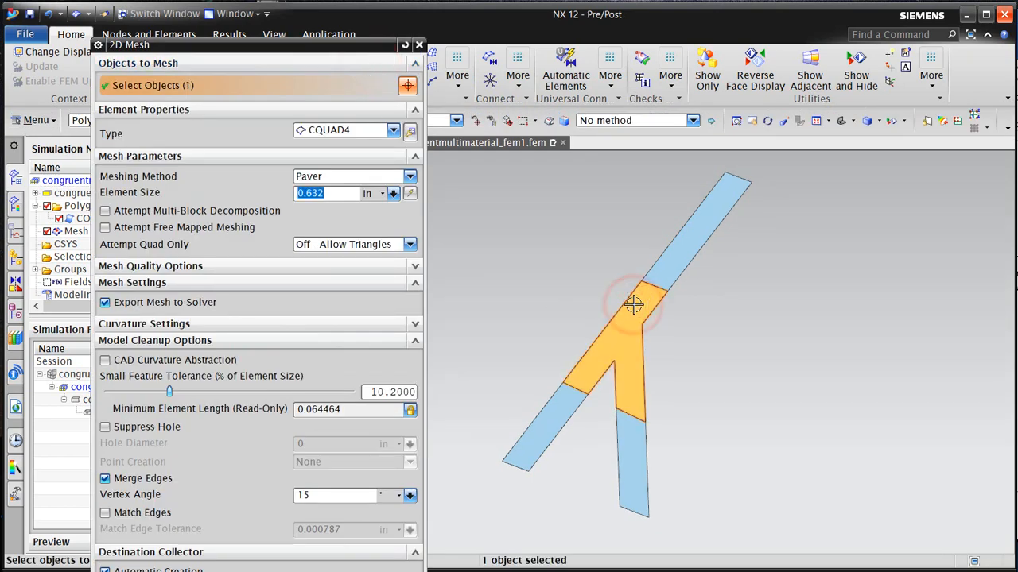
{"action": "left_click", "coordinate": [634, 306], "text": "shift"}
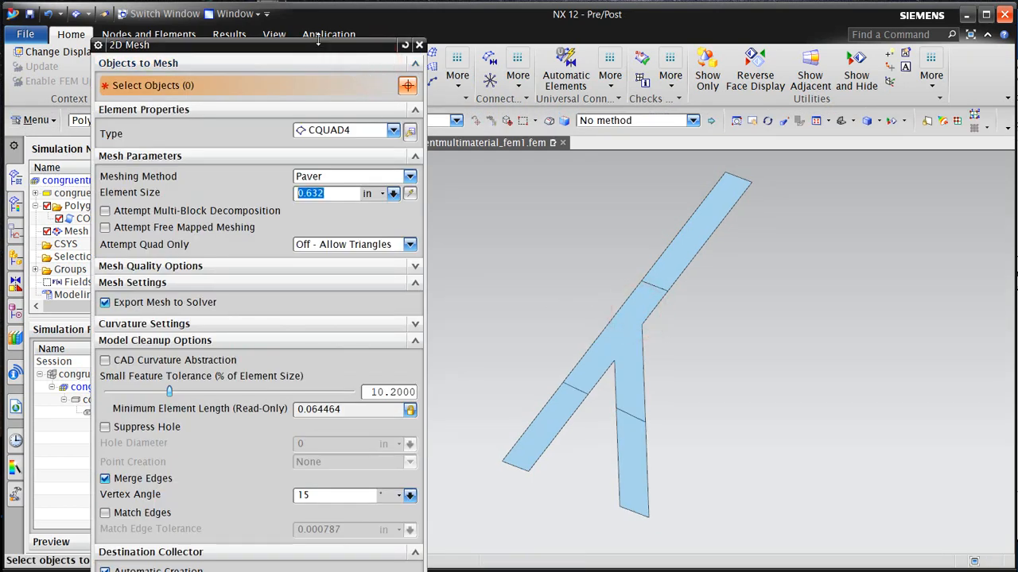
{"action": "left_click_drag", "start_coordinate": [318, 41], "coordinate": [285, 149]}
{"action": "left_click", "coordinate": [178, 120]}
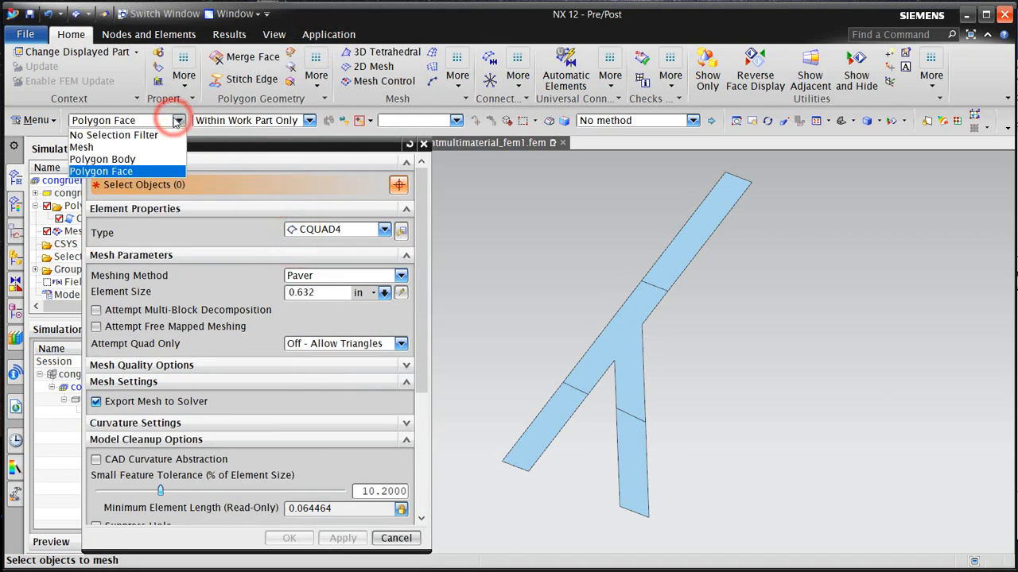
{"action": "left_click", "coordinate": [129, 160]}
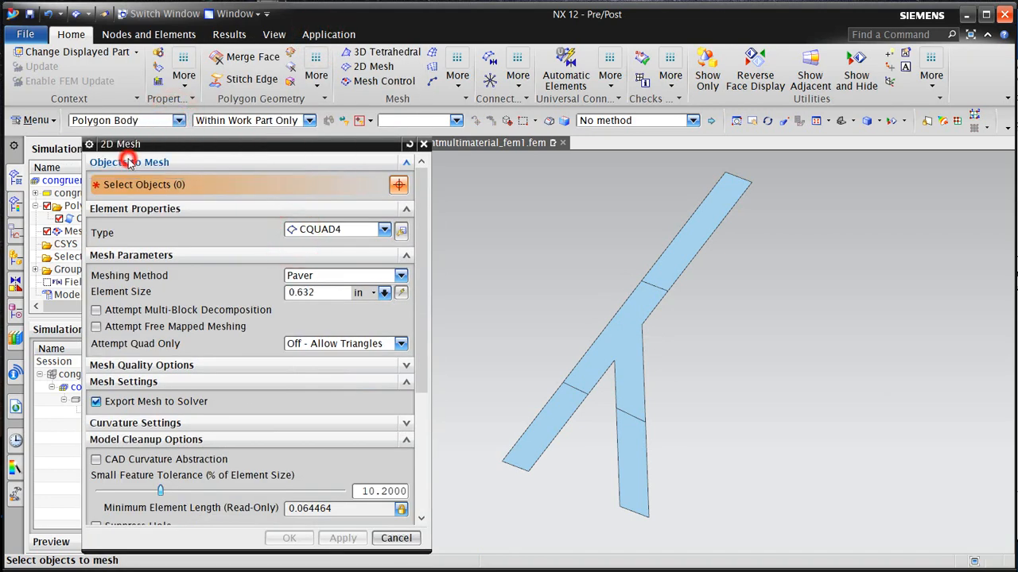
{"action": "left_click", "coordinate": [619, 340]}
Step: Mesh the whole polygon body with CQUAD4 Paver elements at a size of 0.2 in, using an automatically created collector
{"action": "left_click", "coordinate": [403, 294]}
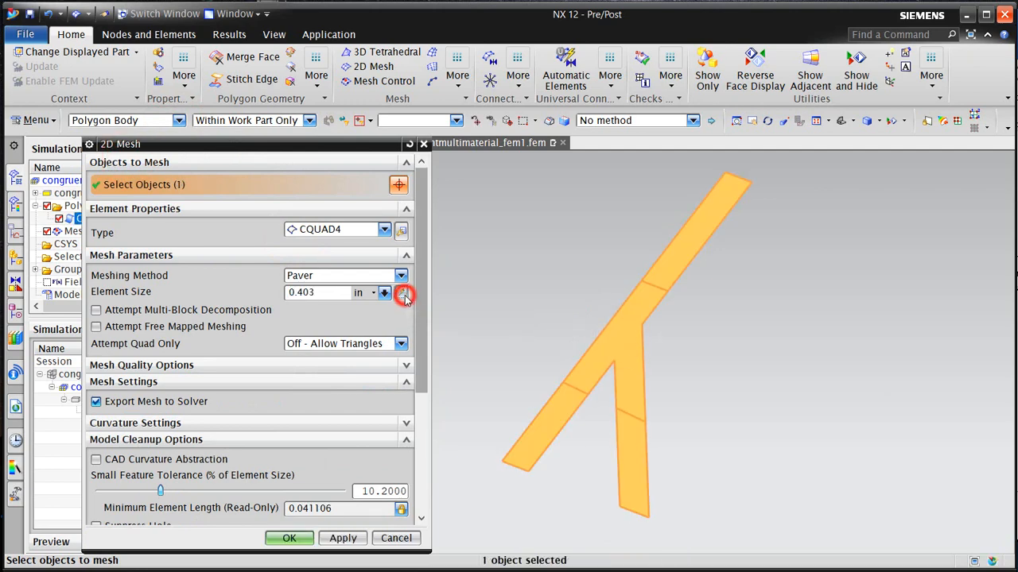
{"action": "left_click_drag", "start_coordinate": [318, 291], "coordinate": [290, 291]}
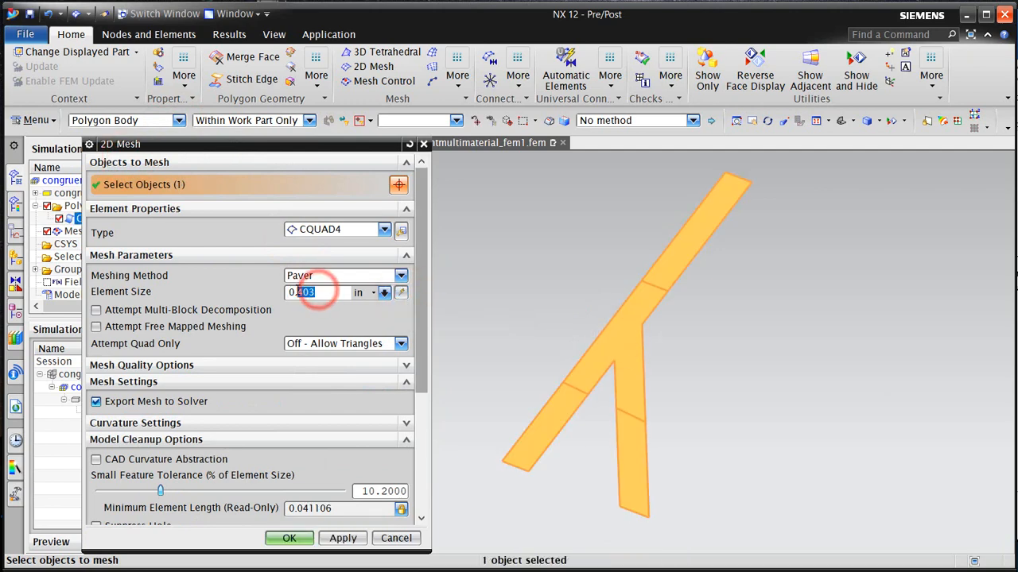
{"action": "type", "text": "0.2"}
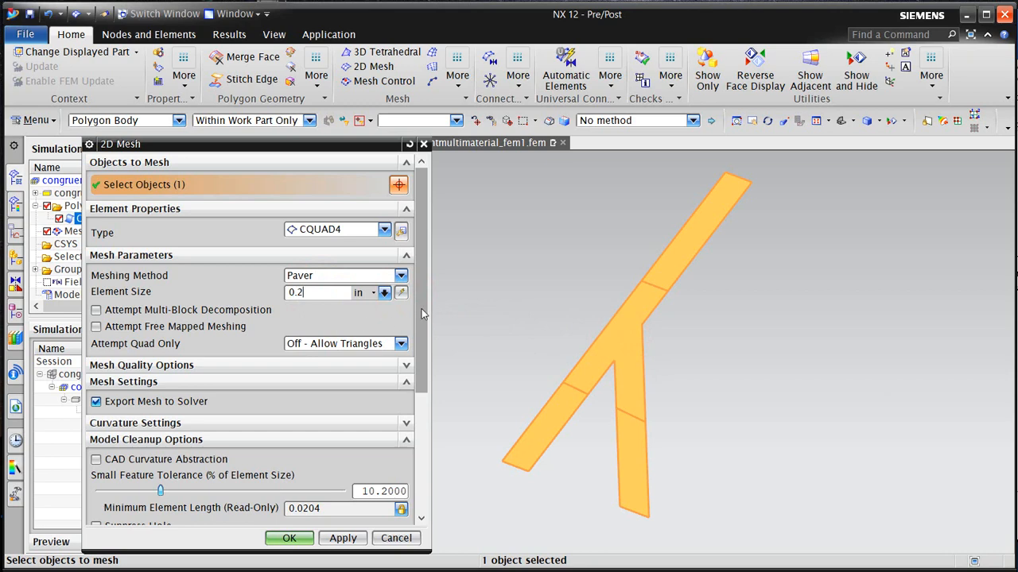
{"action": "left_click_drag", "start_coordinate": [422, 314], "coordinate": [426, 430]}
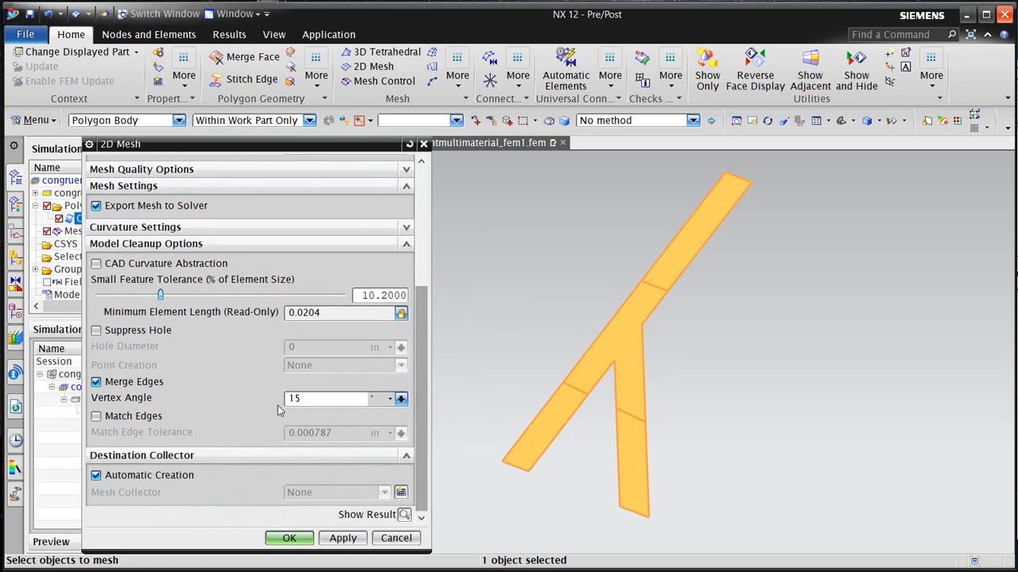
{"action": "left_click", "coordinate": [289, 539]}
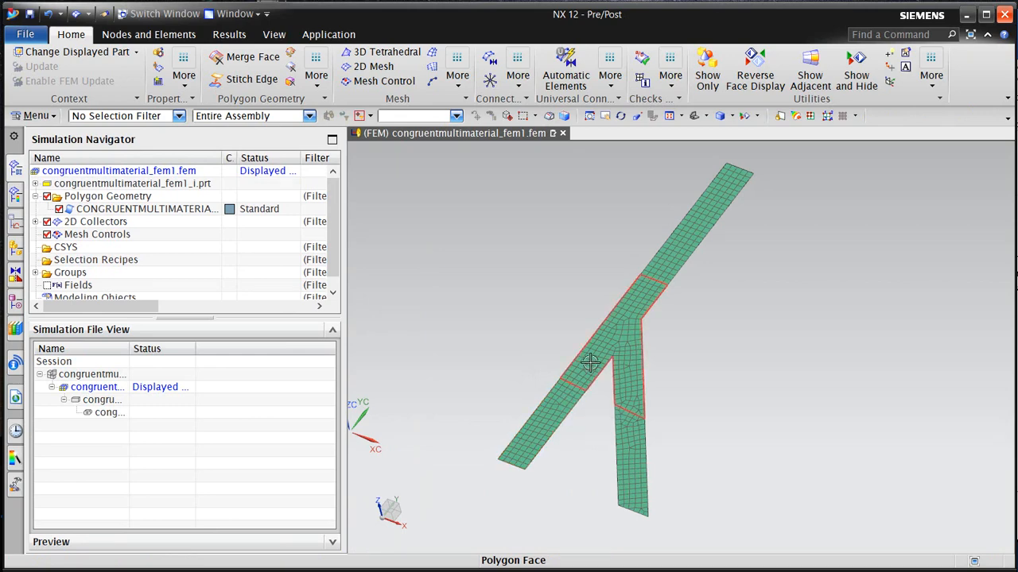
Step: Inspect the mesh within its ThinShell collector, then undo the whole-body mesh
{"action": "left_click", "coordinate": [35, 222]}
{"action": "left_click", "coordinate": [47, 235]}
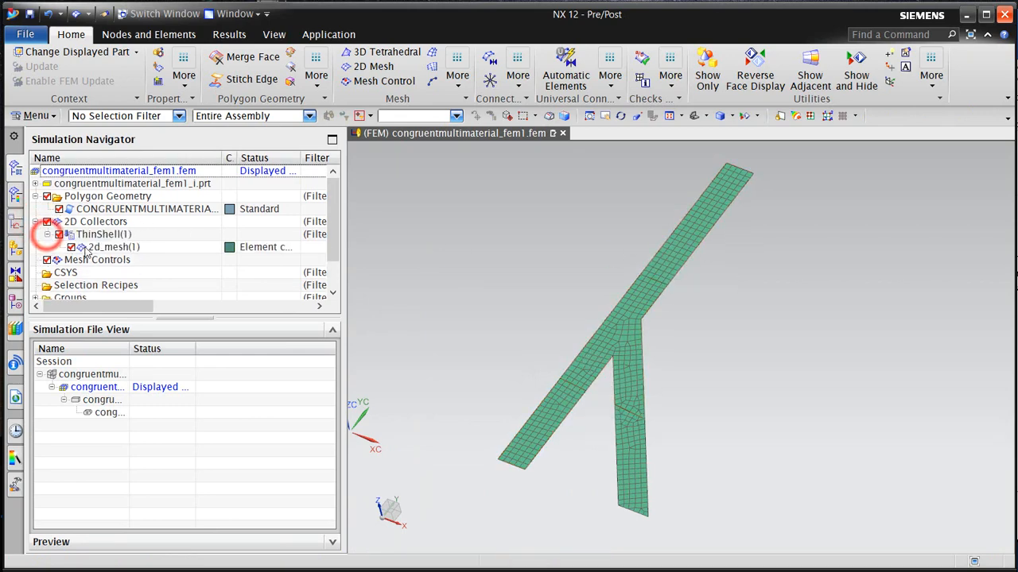
{"action": "left_click", "coordinate": [115, 249]}
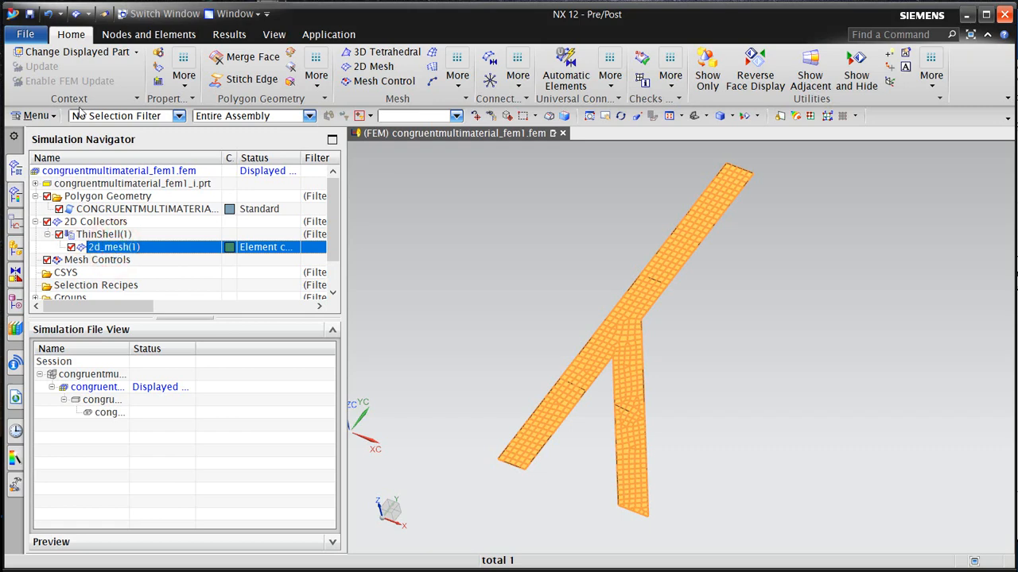
{"action": "left_click", "coordinate": [48, 15]}
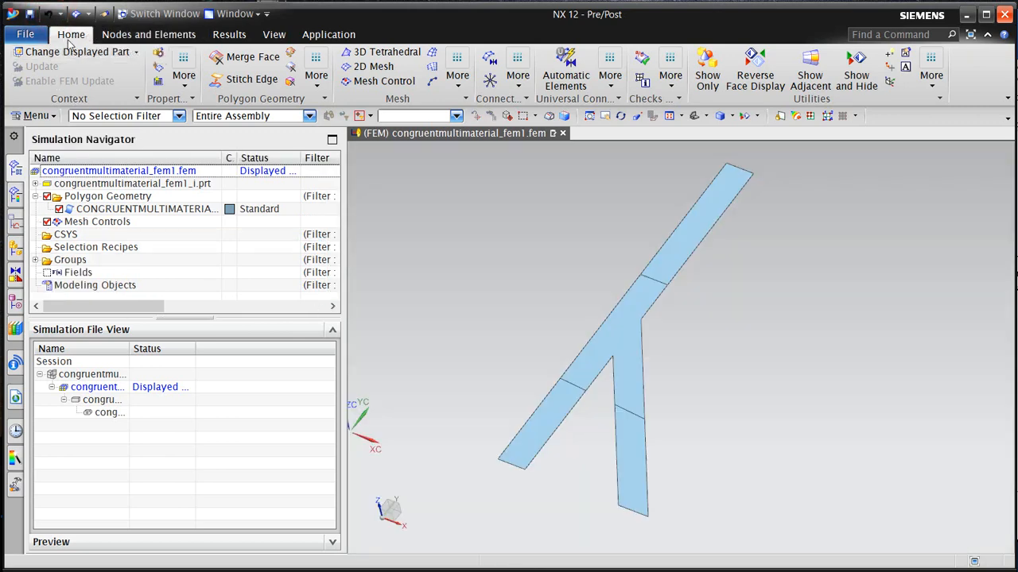
Step: Mesh only the central branching face with 0.2 in CQUAD4 elements, using the Polygon Face filter and leaving the 2D Mesh command open
{"action": "left_click", "coordinate": [370, 67]}
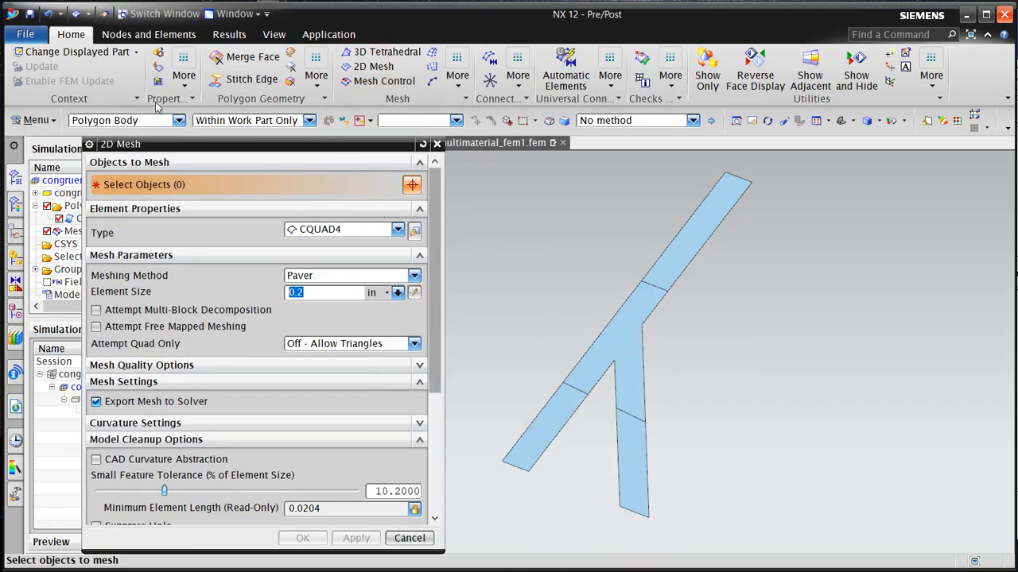
{"action": "left_click", "coordinate": [125, 120]}
{"action": "left_click", "coordinate": [120, 163]}
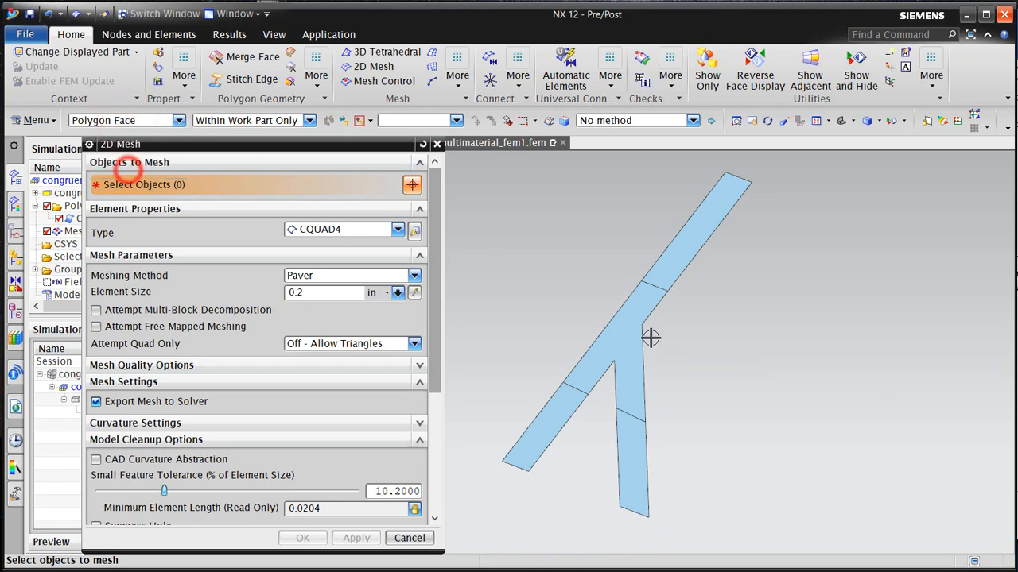
{"action": "left_click", "coordinate": [628, 328]}
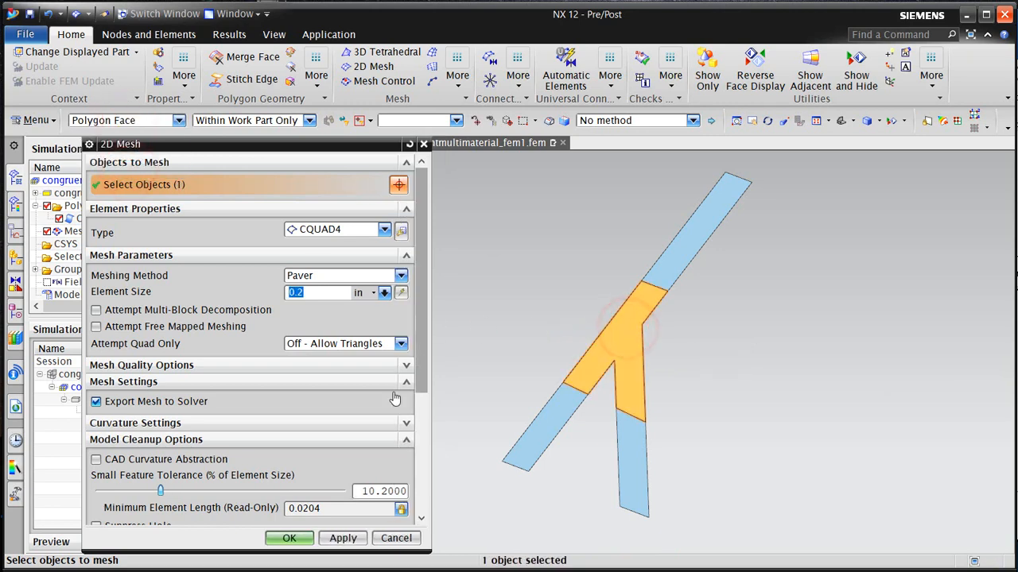
{"action": "scroll", "coordinate": [417, 368], "scroll_direction": "down", "scroll_amount": 5}
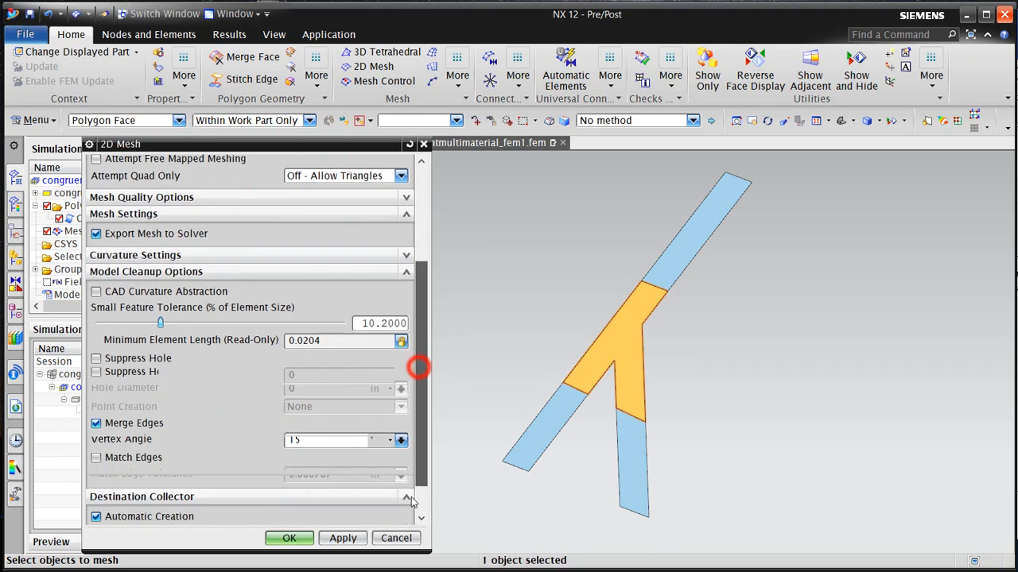
{"action": "left_click", "coordinate": [334, 538]}
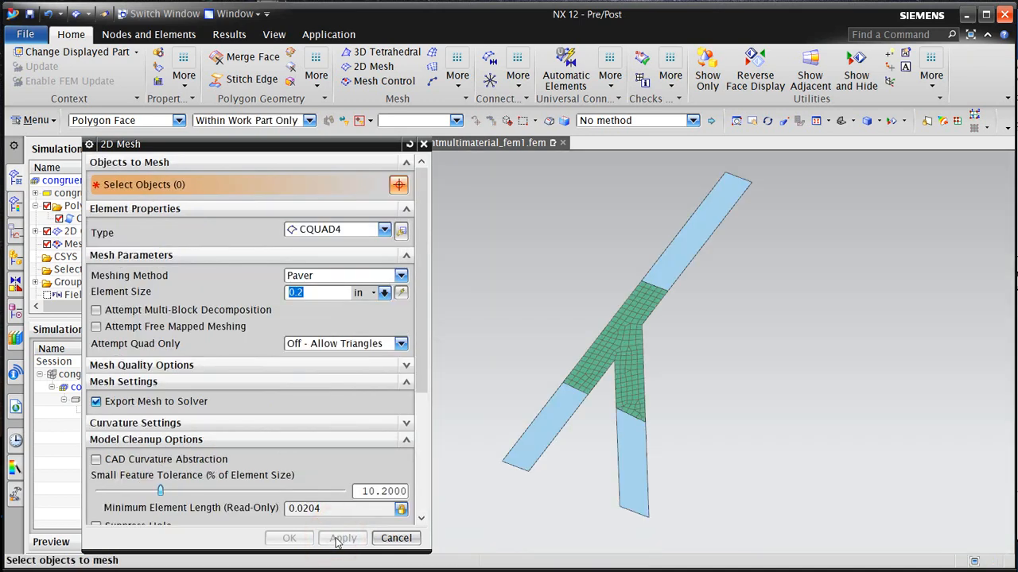
Step: Mesh the three outer arm faces together with 0.2 in CQUAD4 elements, keeping automatic creation of a separate destination collector
{"action": "left_click", "coordinate": [548, 433]}
{"action": "left_click", "coordinate": [628, 455]}
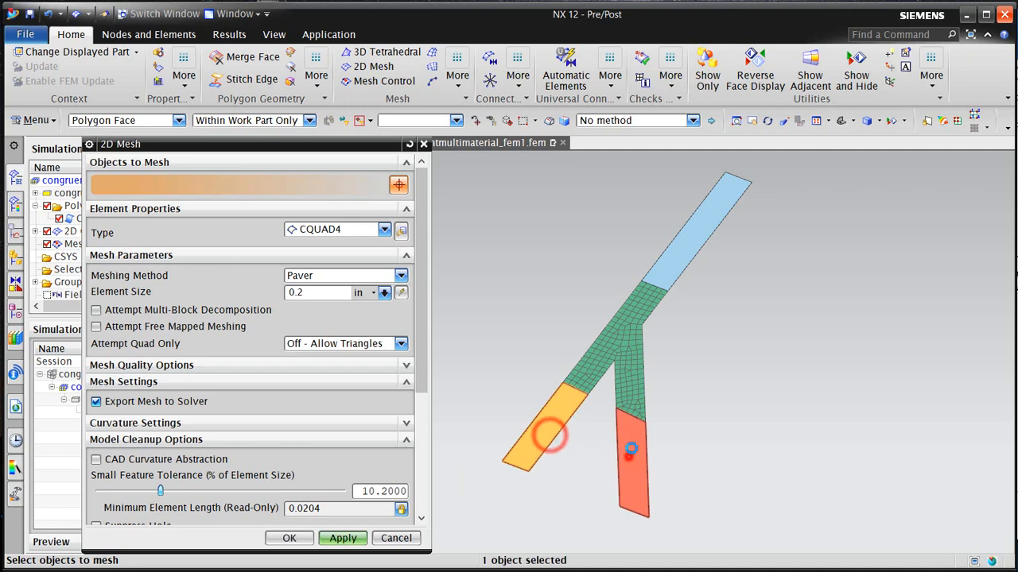
{"action": "left_click", "coordinate": [685, 254]}
{"action": "left_click_drag", "start_coordinate": [419, 322], "coordinate": [420, 455]}
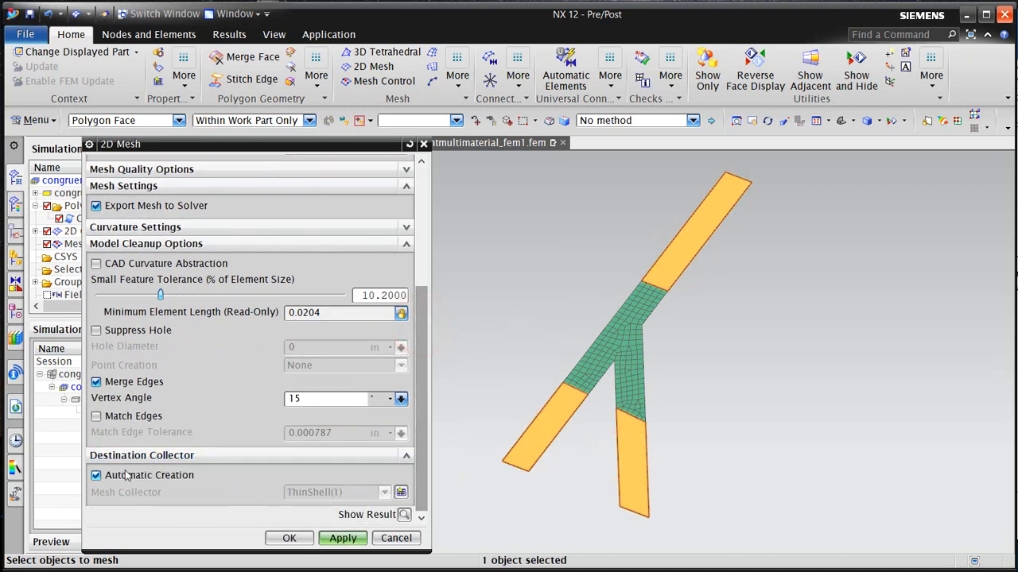
{"action": "left_click", "coordinate": [307, 539]}
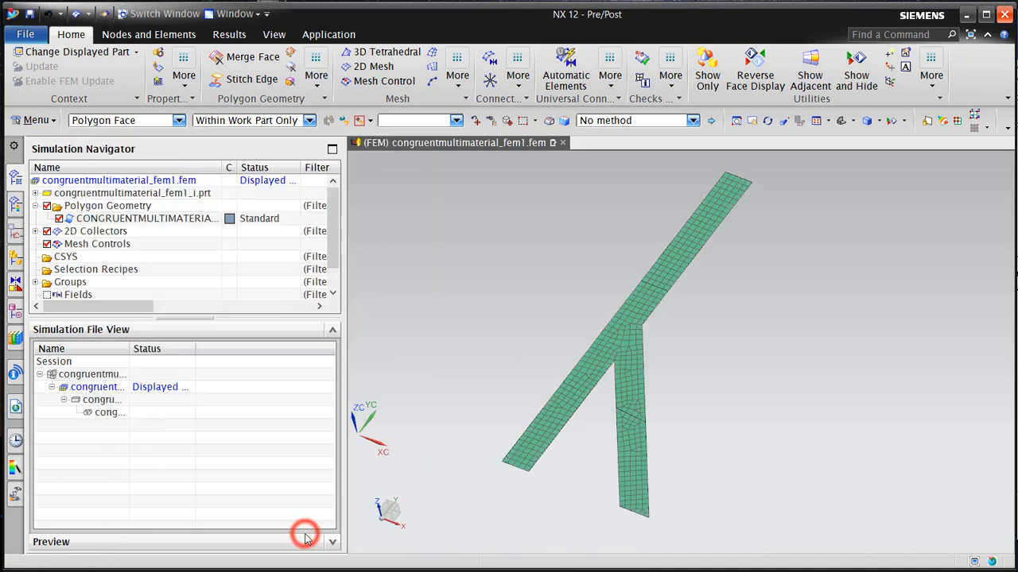
Step: Rename the ThinShell(1) mesh collector to material1
{"action": "scroll", "coordinate": [84, 240], "scroll_direction": "down", "scroll_amount": 1}
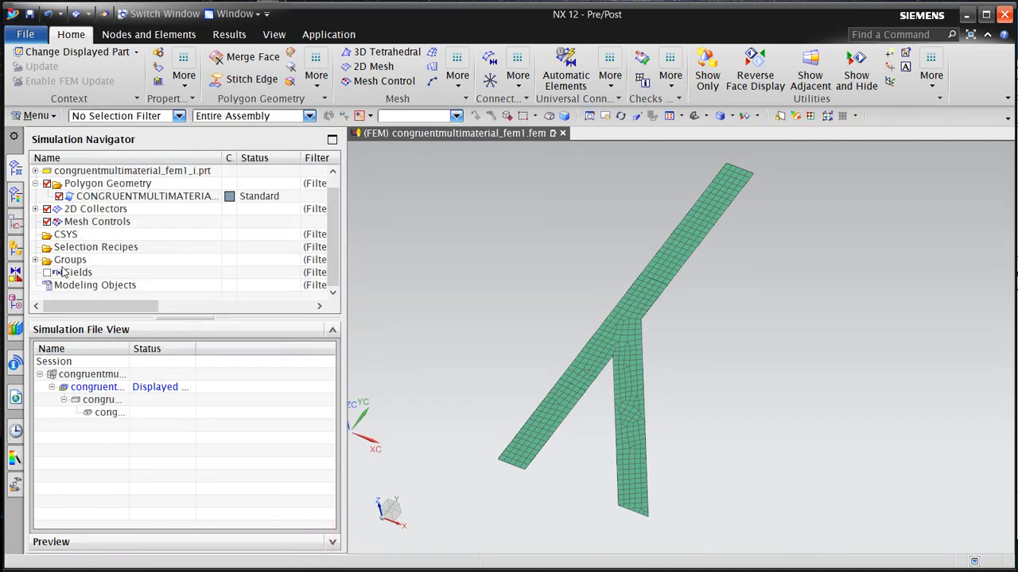
{"action": "left_click", "coordinate": [37, 209]}
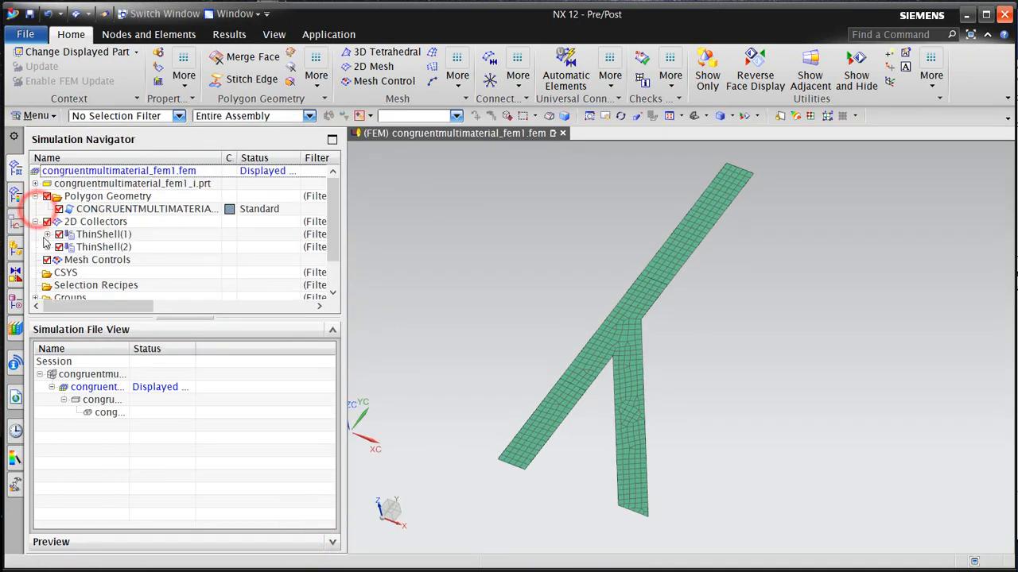
{"action": "right_click", "coordinate": [98, 236]}
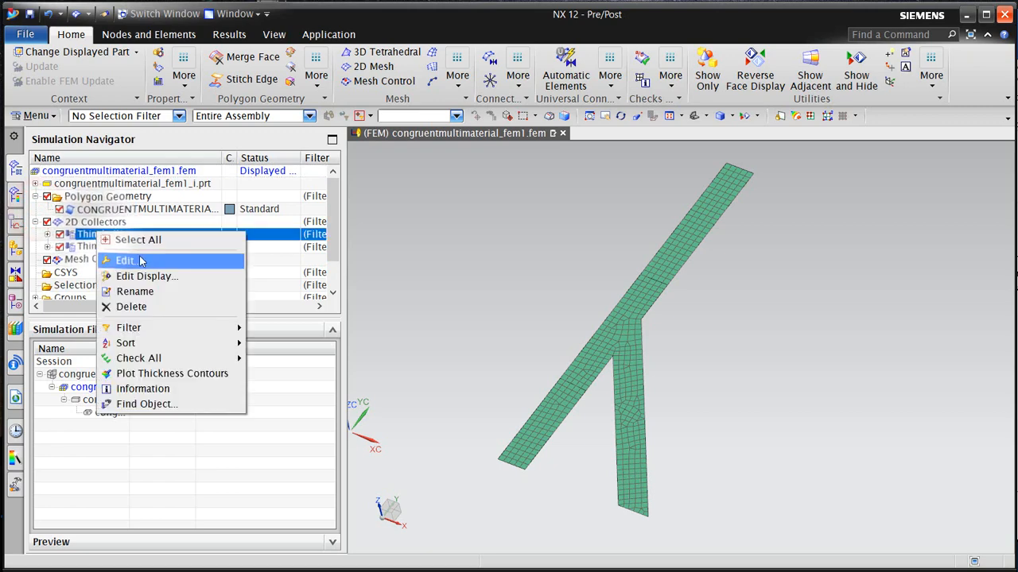
{"action": "left_click", "coordinate": [151, 291]}
{"action": "type", "text": "materail"}
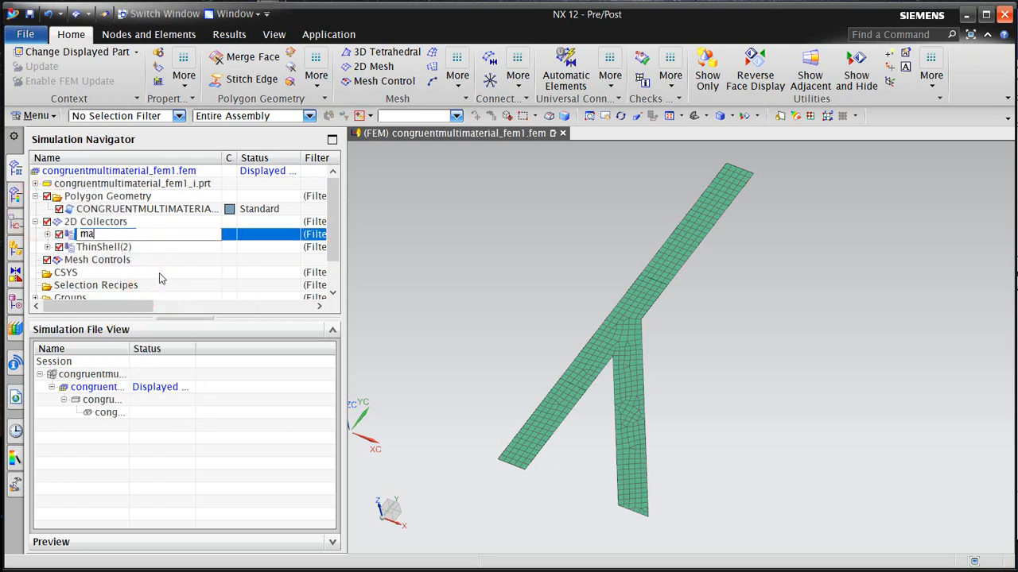
{"action": "key", "text": "BackSpace"}
{"action": "key", "text": "BackSpace"}
{"action": "type", "text": "ial1"}
{"action": "key", "text": "Return"}
Step: Rename the ThinShell(2) mesh collector to material2
{"action": "right_click", "coordinate": [111, 249]}
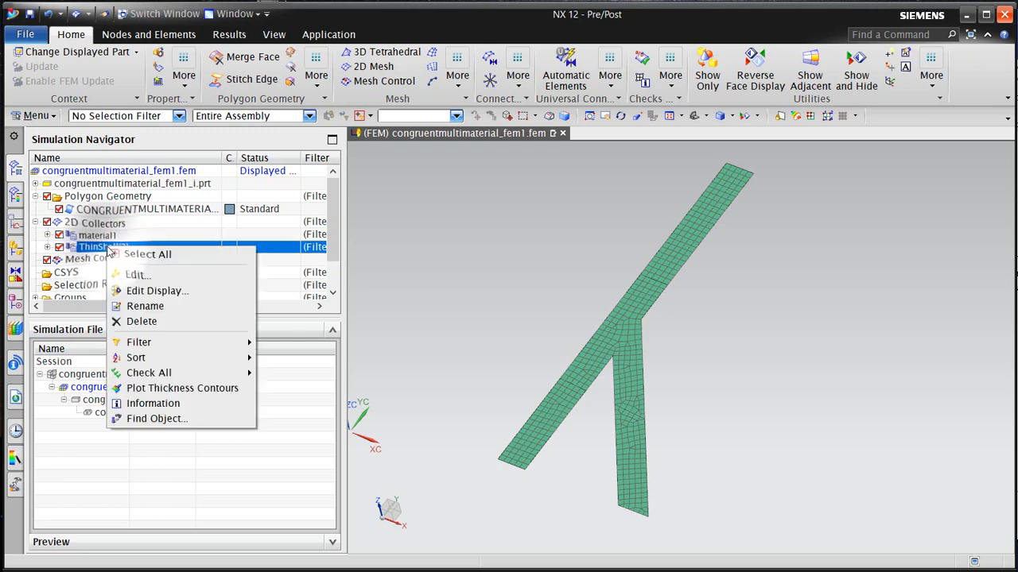
{"action": "left_click", "coordinate": [151, 306]}
{"action": "type", "text": "material2"}
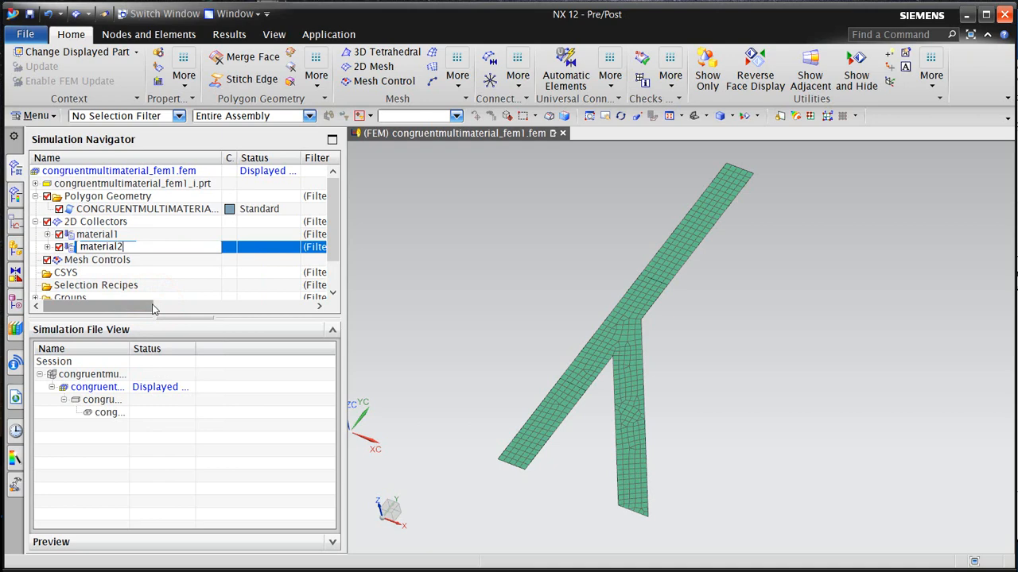
{"action": "key", "text": "Return"}
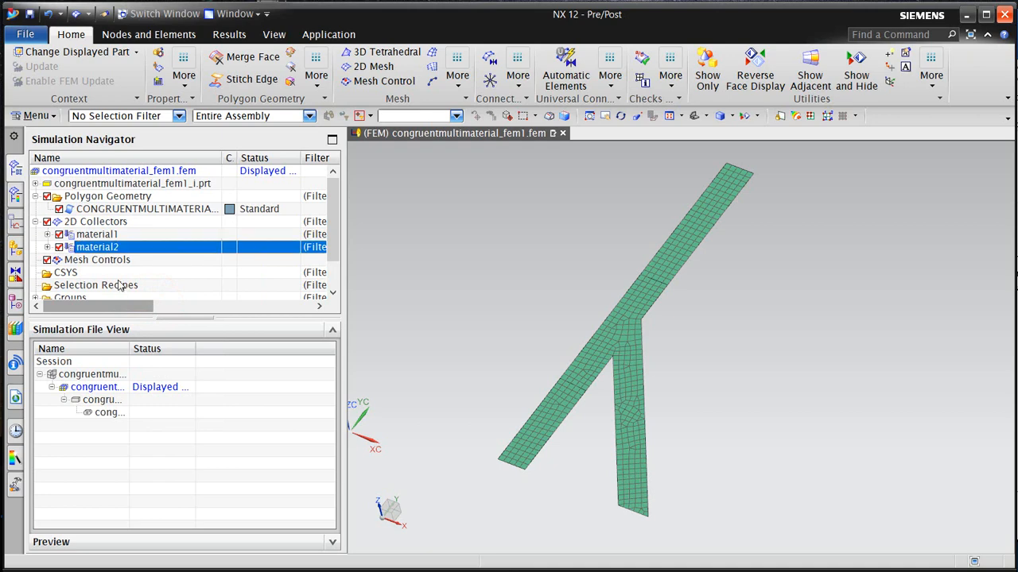
Step: Edit the material1 collector's shell property PSHELL1 and assign AISI_310_SS from the material library as Material 1
{"action": "right_click", "coordinate": [95, 237]}
{"action": "left_click", "coordinate": [127, 263]}
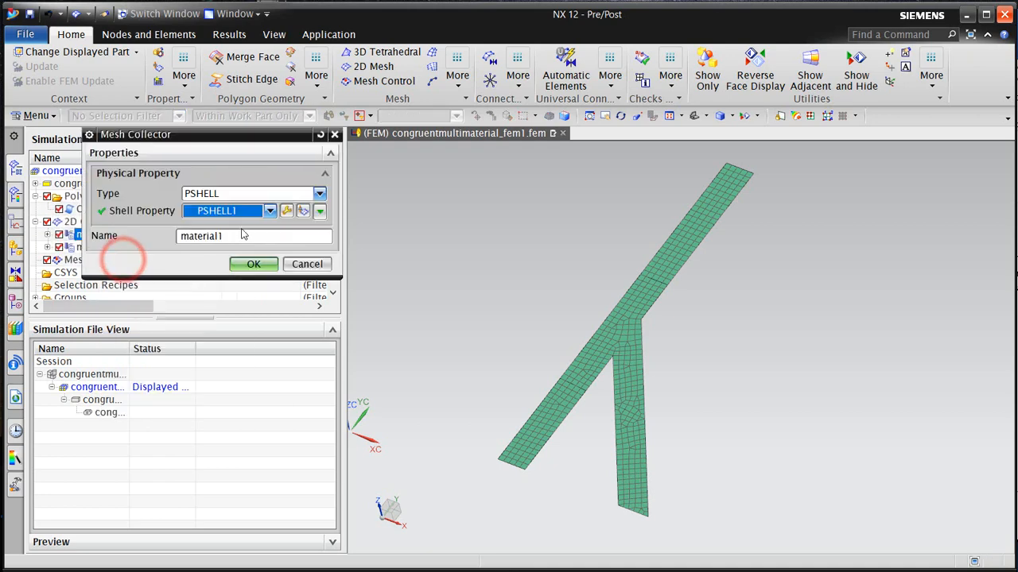
{"action": "left_click", "coordinate": [287, 210]}
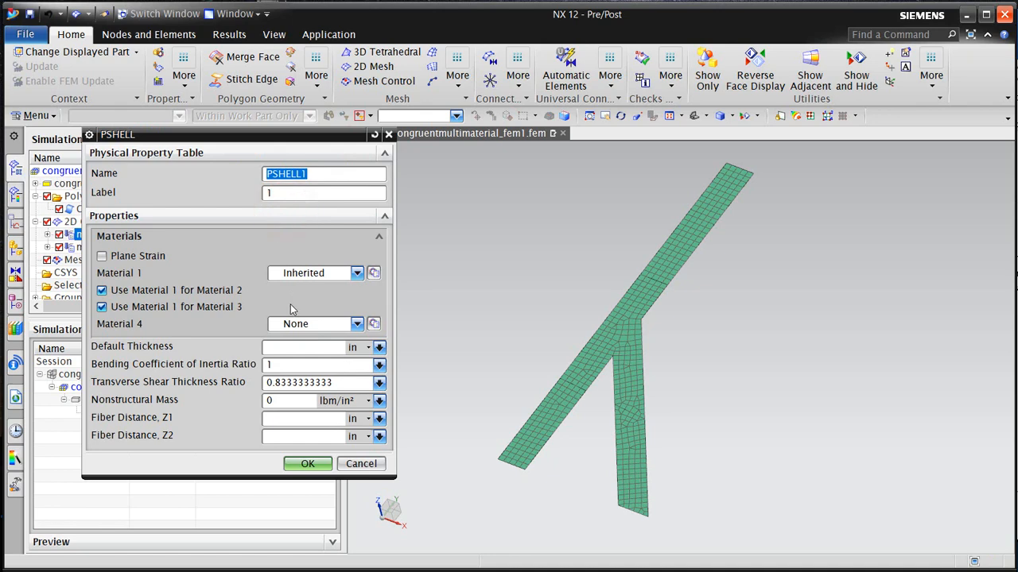
{"action": "left_click", "coordinate": [373, 274]}
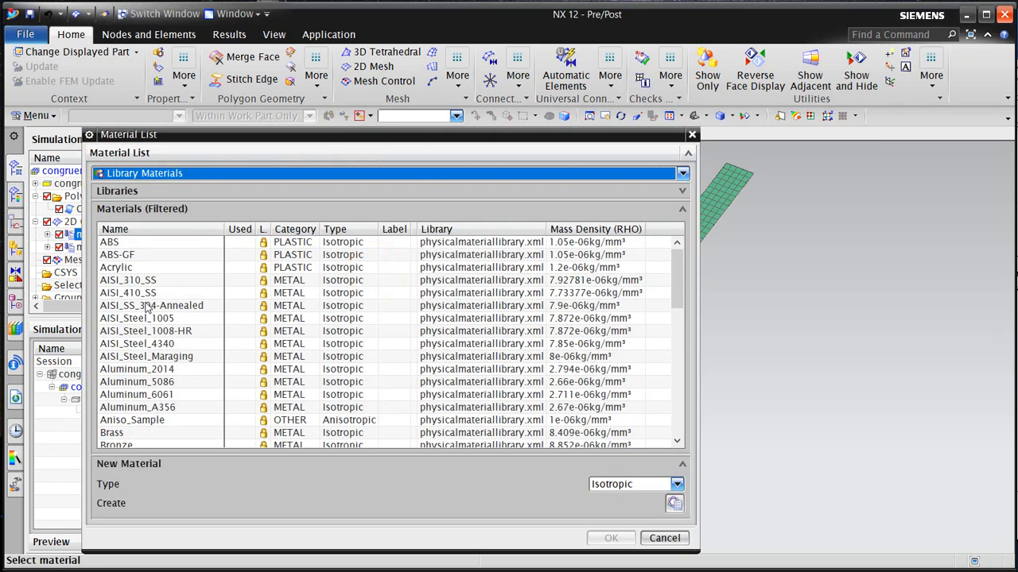
{"action": "left_click", "coordinate": [144, 282]}
{"action": "middle_click", "coordinate": [148, 285]}
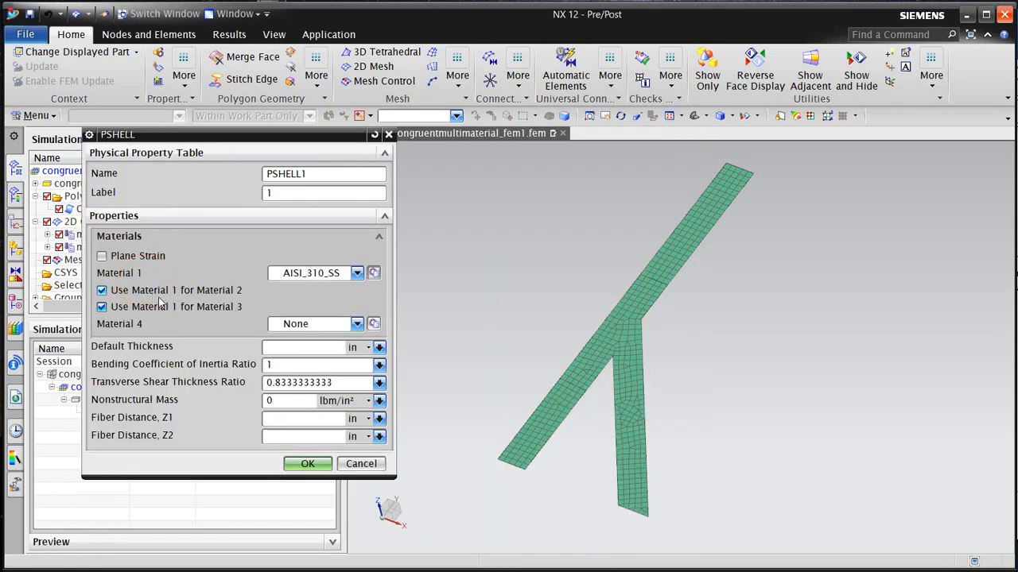
{"action": "middle_click", "coordinate": [159, 296]}
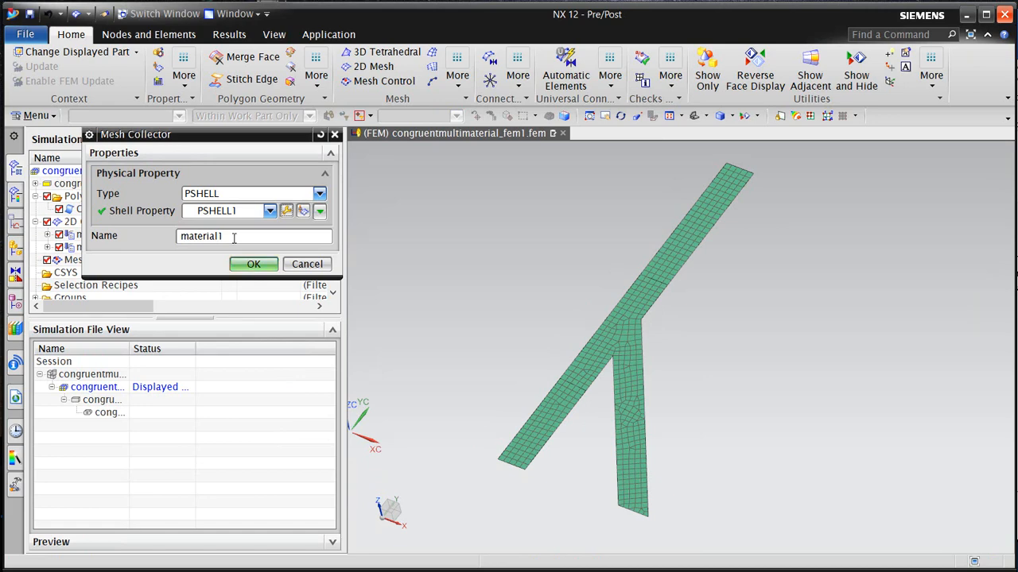
{"action": "left_click", "coordinate": [251, 265]}
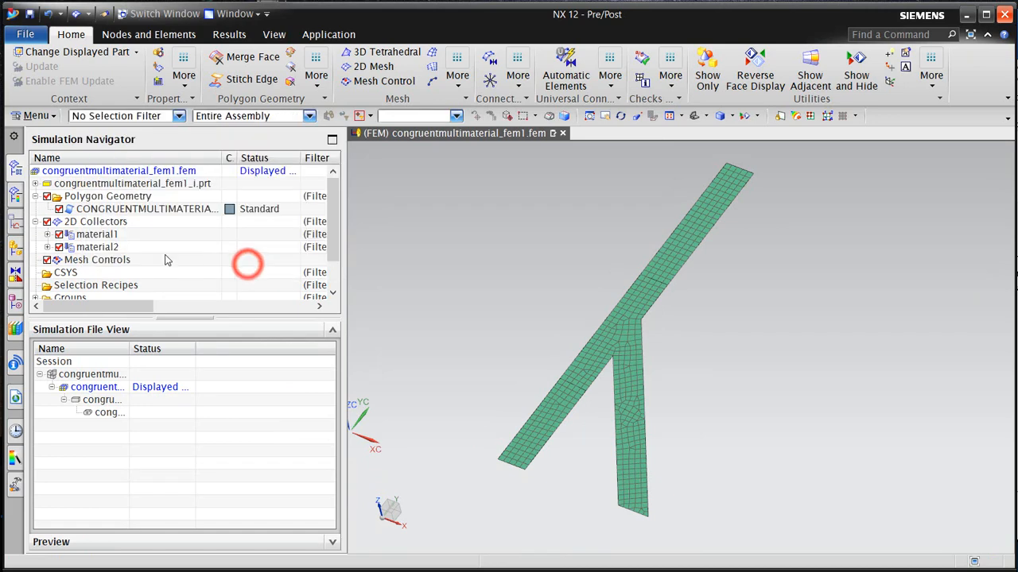
Step: Edit the material2 collector's shell property PSHELL2 and assign Aluminum_6061 from the material library as Material 1
{"action": "right_click", "coordinate": [110, 247]}
{"action": "left_click", "coordinate": [137, 274]}
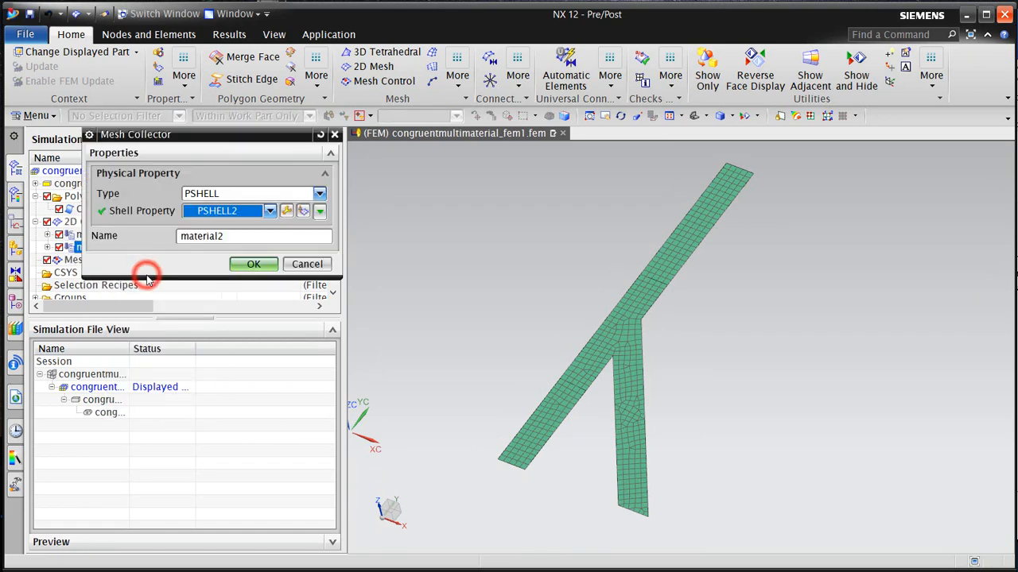
{"action": "left_click", "coordinate": [288, 206]}
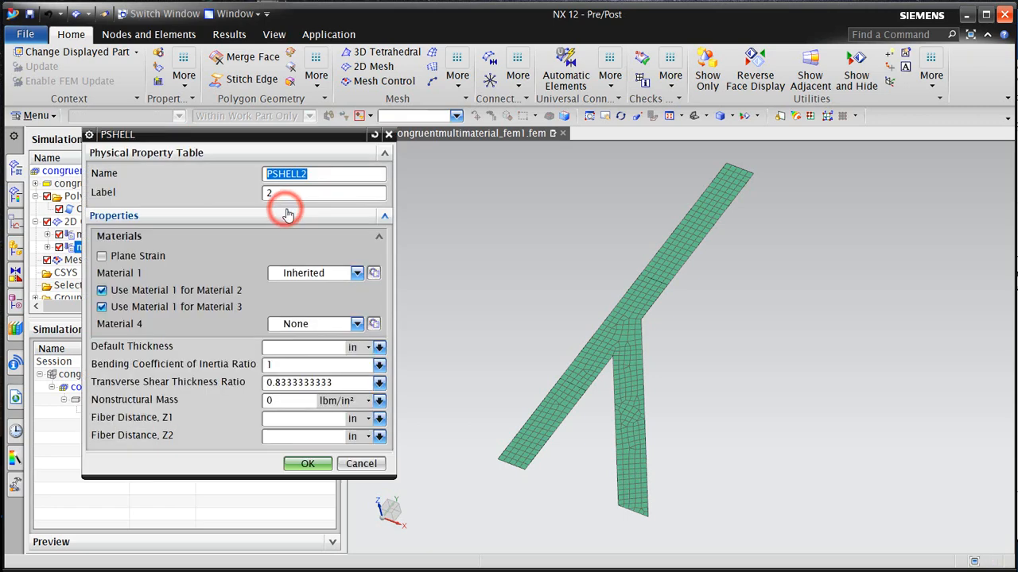
{"action": "left_click", "coordinate": [374, 273]}
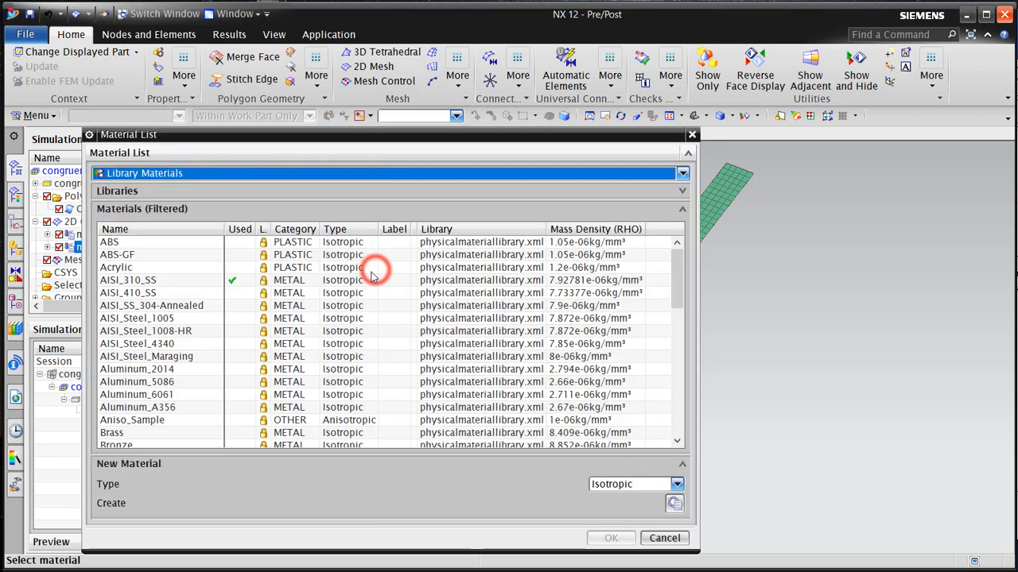
{"action": "double_click", "coordinate": [140, 390]}
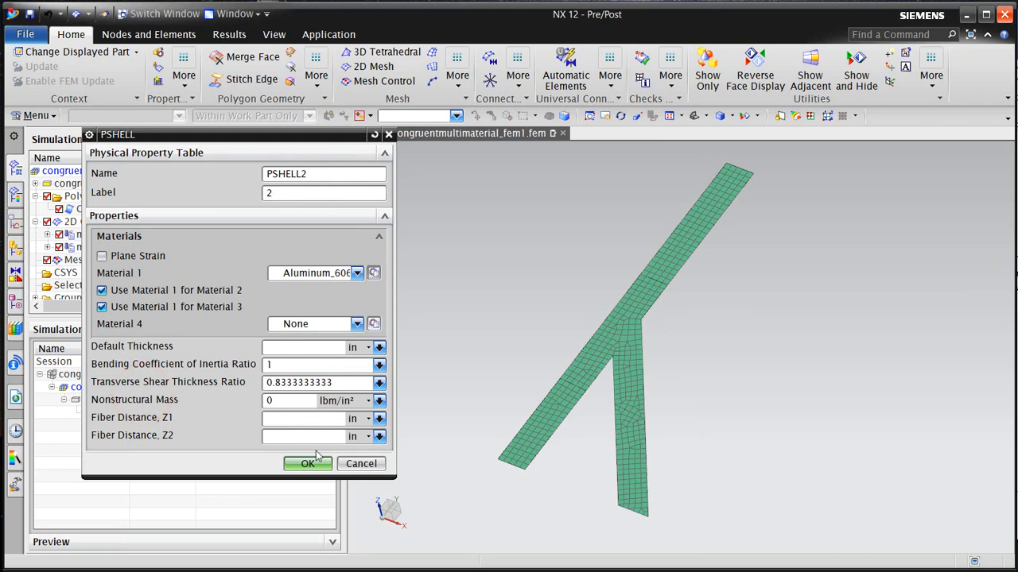
{"action": "left_click", "coordinate": [314, 463]}
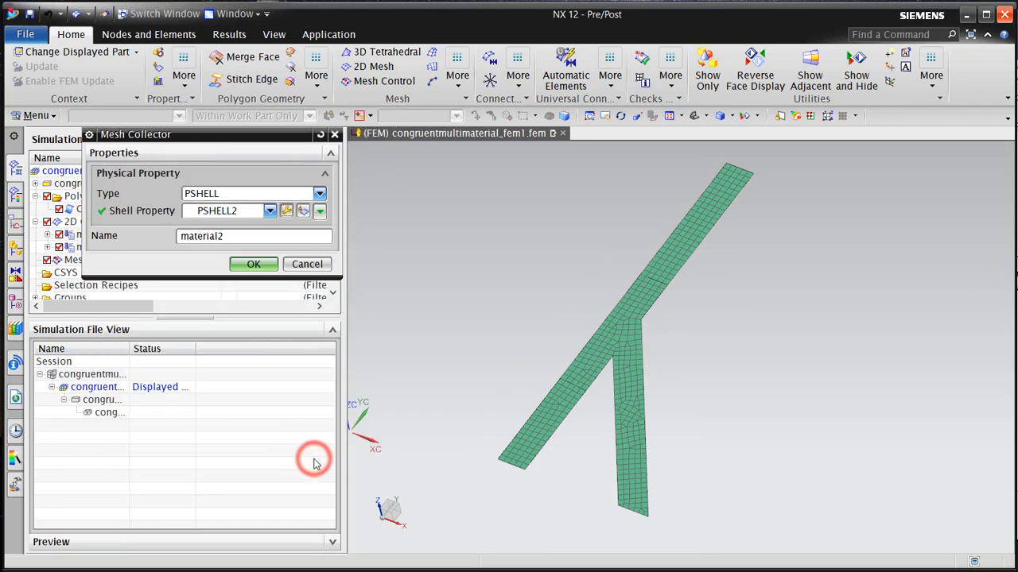
{"action": "left_click", "coordinate": [261, 270]}
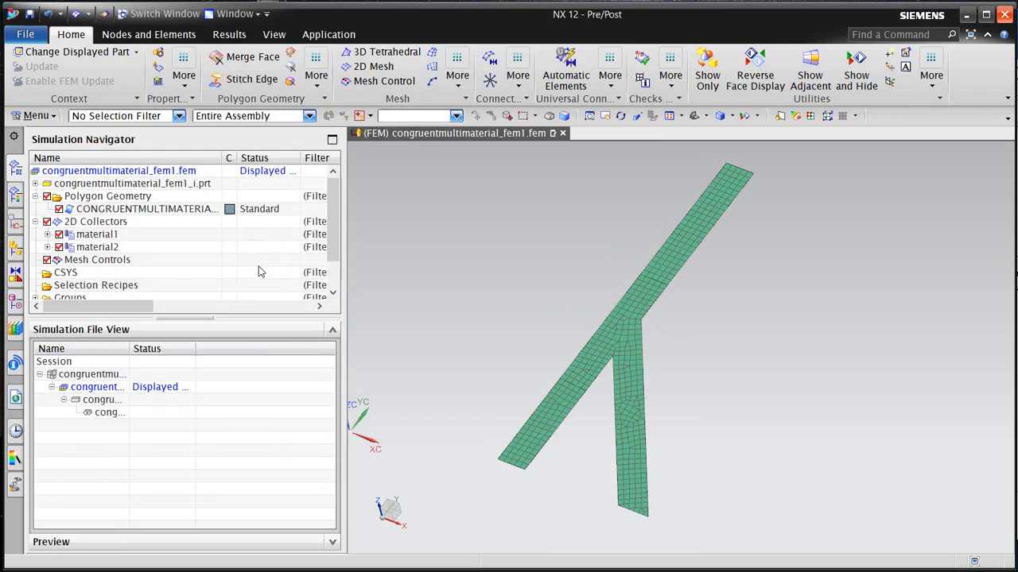
Step: Check all displayed nodes for duplicates within a 0.01 in tolerance, also with nodes in the same mesh ignored
{"action": "left_click", "coordinate": [670, 75]}
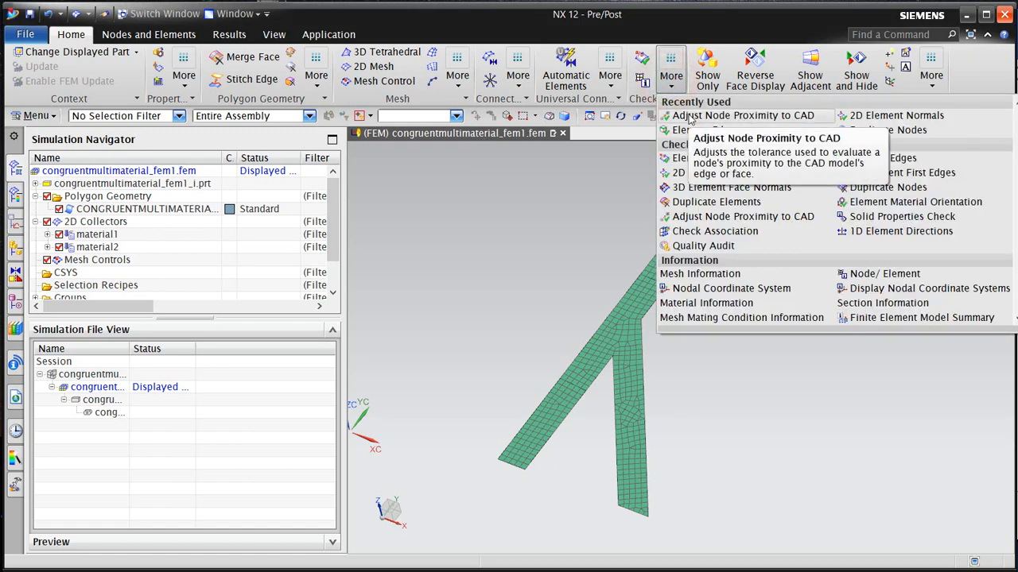
{"action": "left_click", "coordinate": [864, 131]}
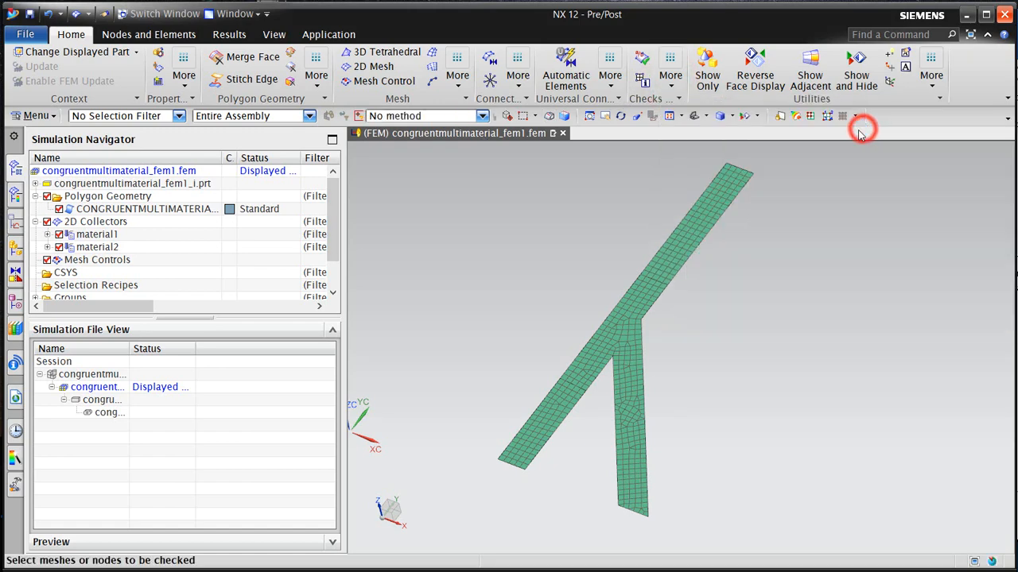
{"action": "left_click", "coordinate": [196, 190]}
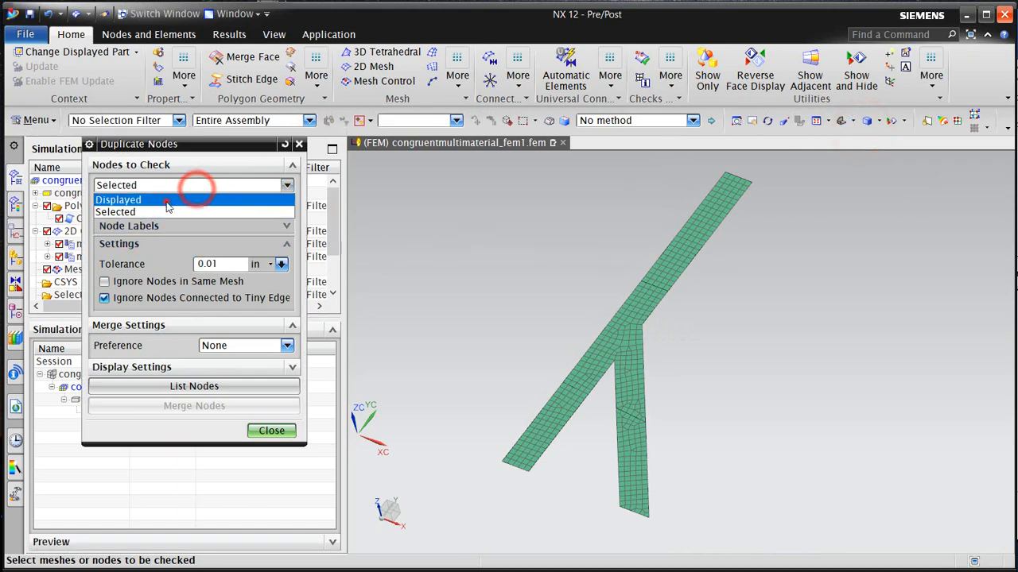
{"action": "left_click", "coordinate": [196, 200]}
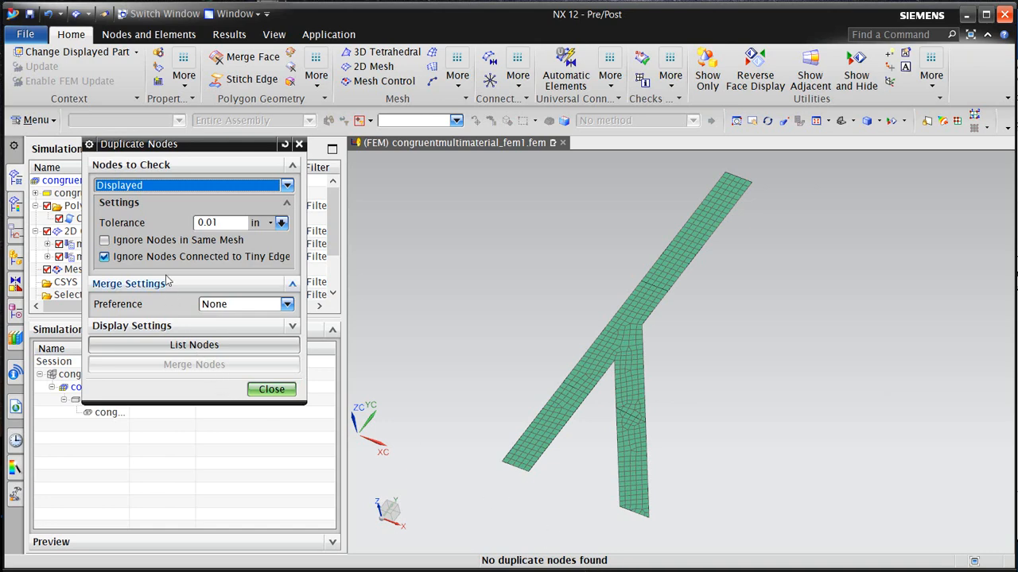
{"action": "left_click", "coordinate": [159, 241]}
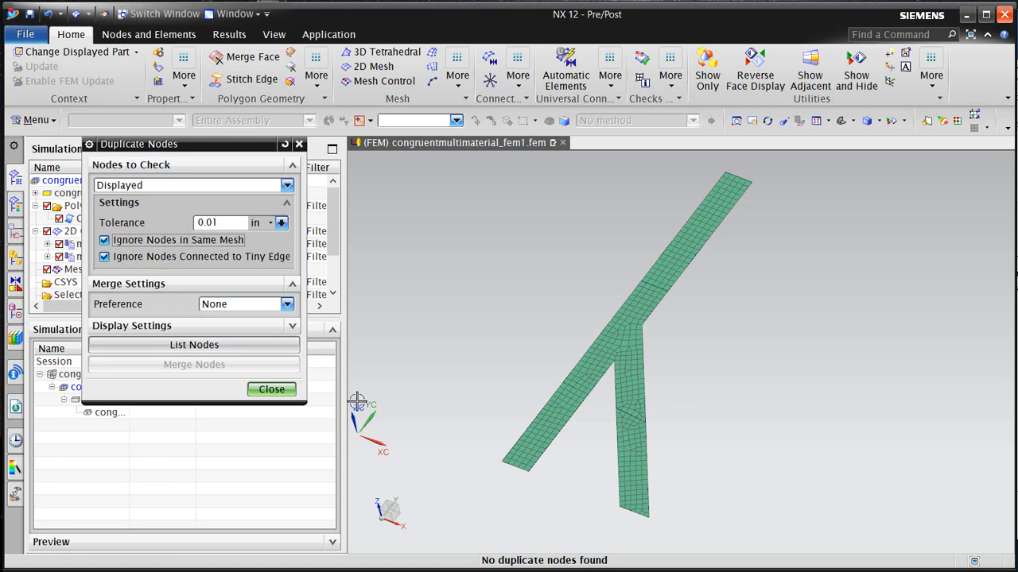
{"action": "left_click", "coordinate": [271, 390]}
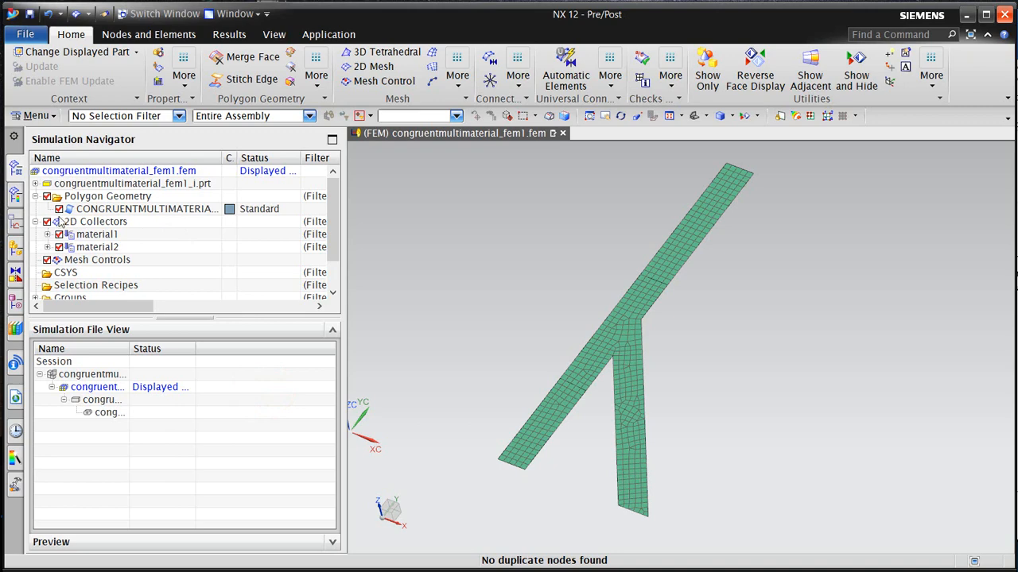
Step: Set the element color basis in the Model Display preferences to Material Property Table and apply it to the mesh
{"action": "left_click", "coordinate": [36, 116]}
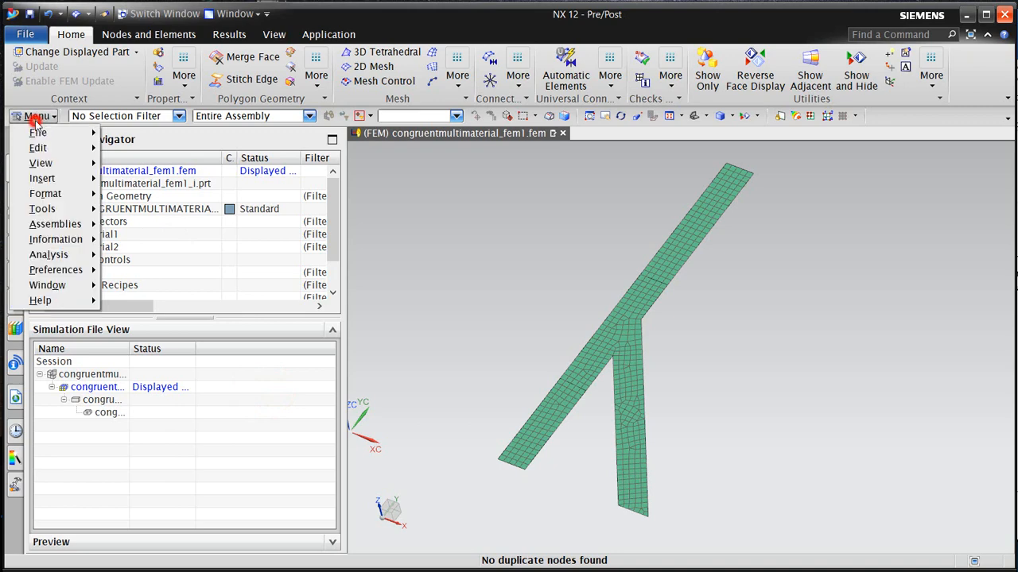
{"action": "left_click", "coordinate": [88, 270]}
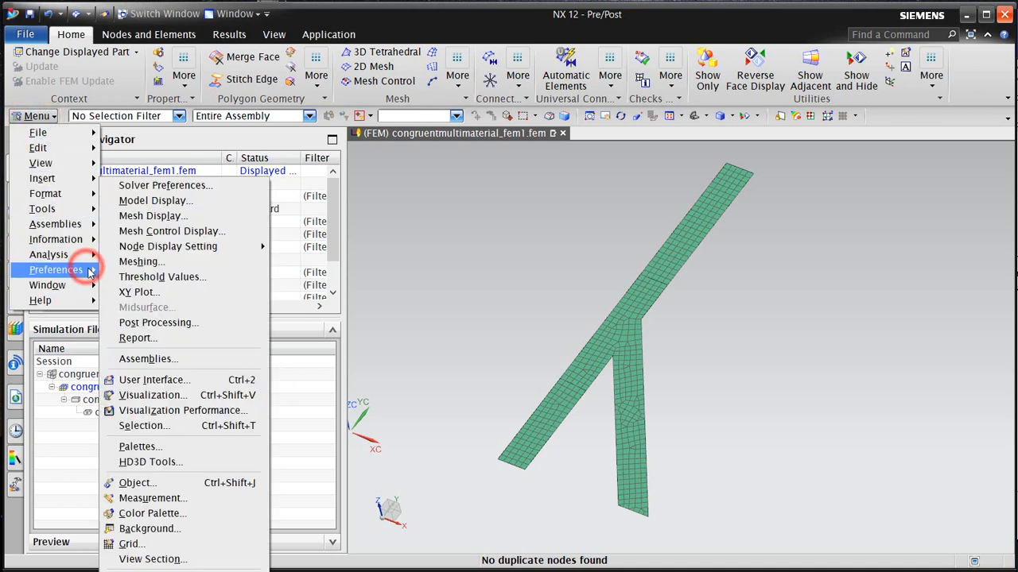
{"action": "left_click", "coordinate": [170, 199]}
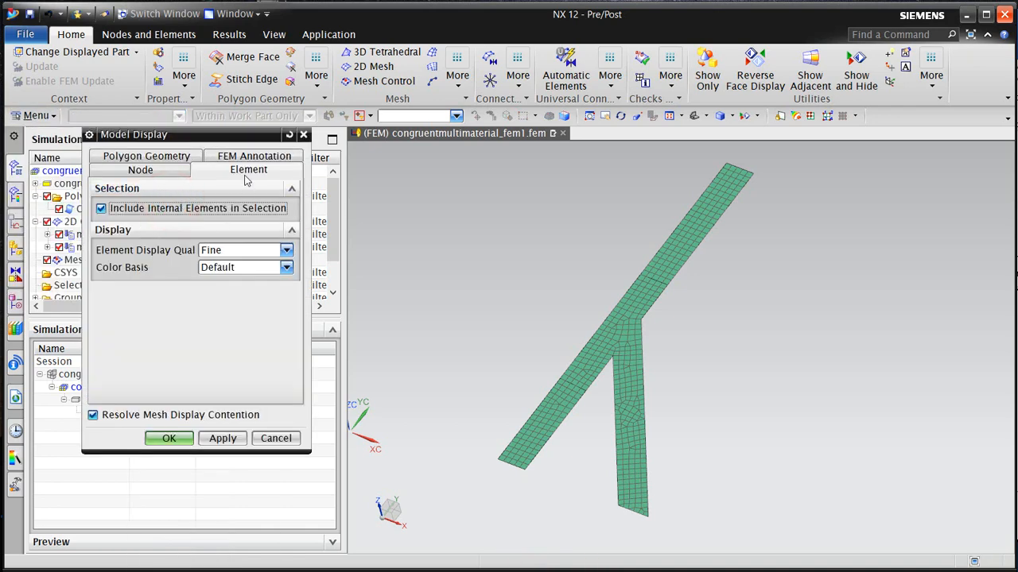
{"action": "left_click", "coordinate": [247, 269]}
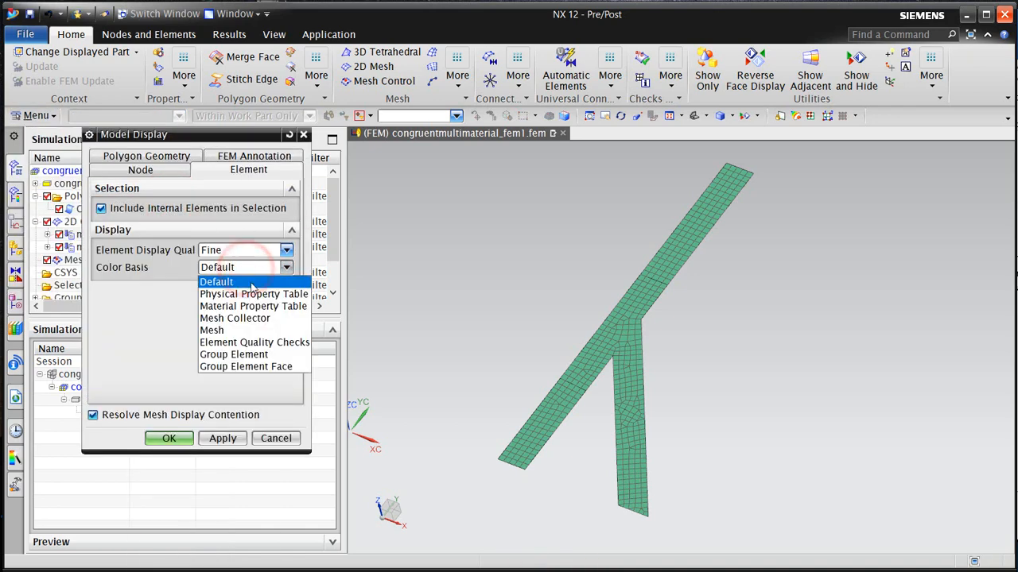
{"action": "left_click", "coordinate": [253, 309]}
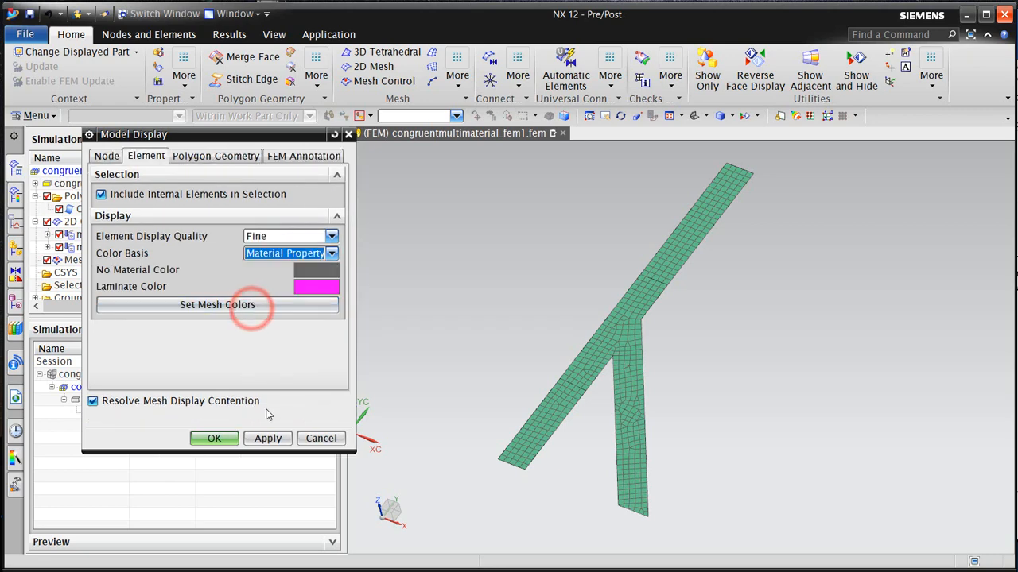
{"action": "left_click", "coordinate": [266, 439]}
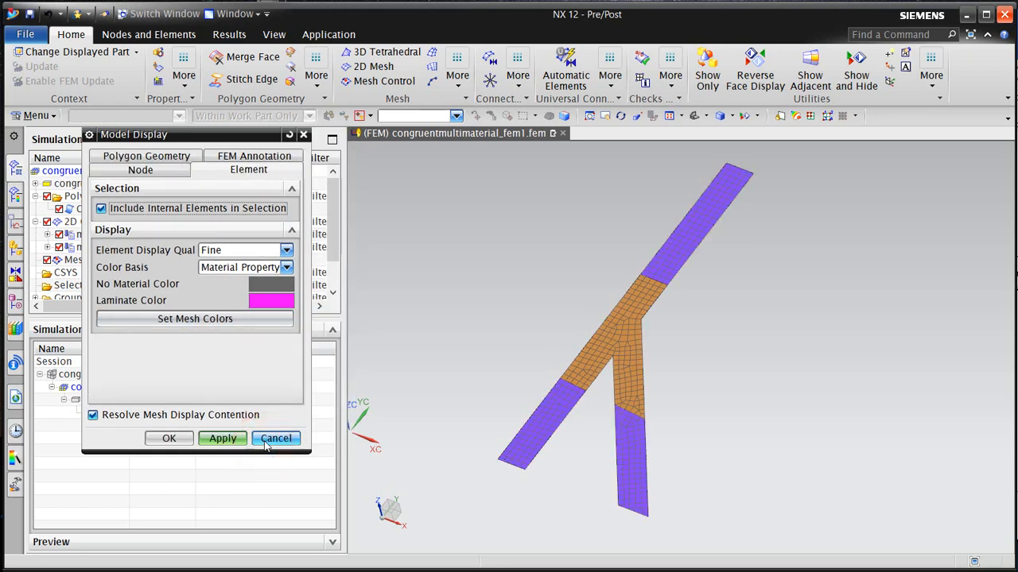